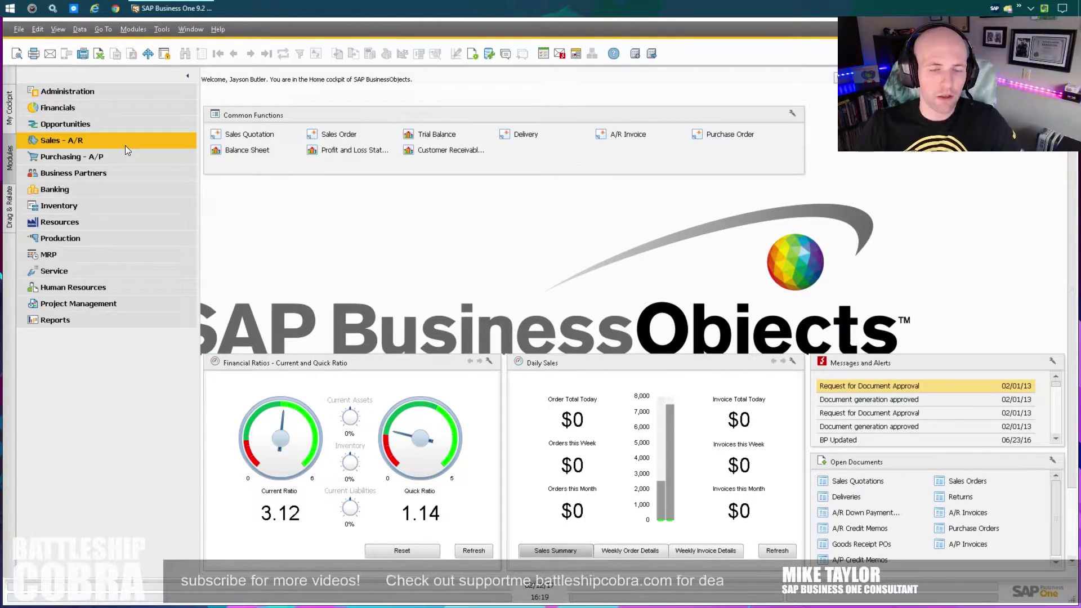
# - Open the Profit and Loss Statement criteria under Financials > Financial Reports > Financial
pyautogui.click(139, 119)
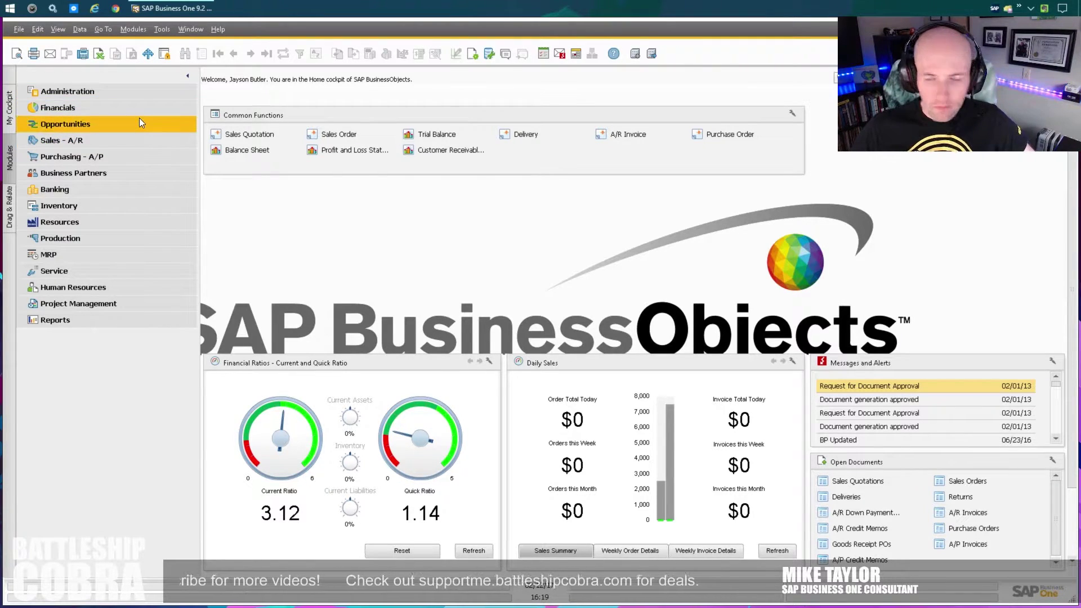
pyautogui.click(61, 110)
pyautogui.click(80, 385)
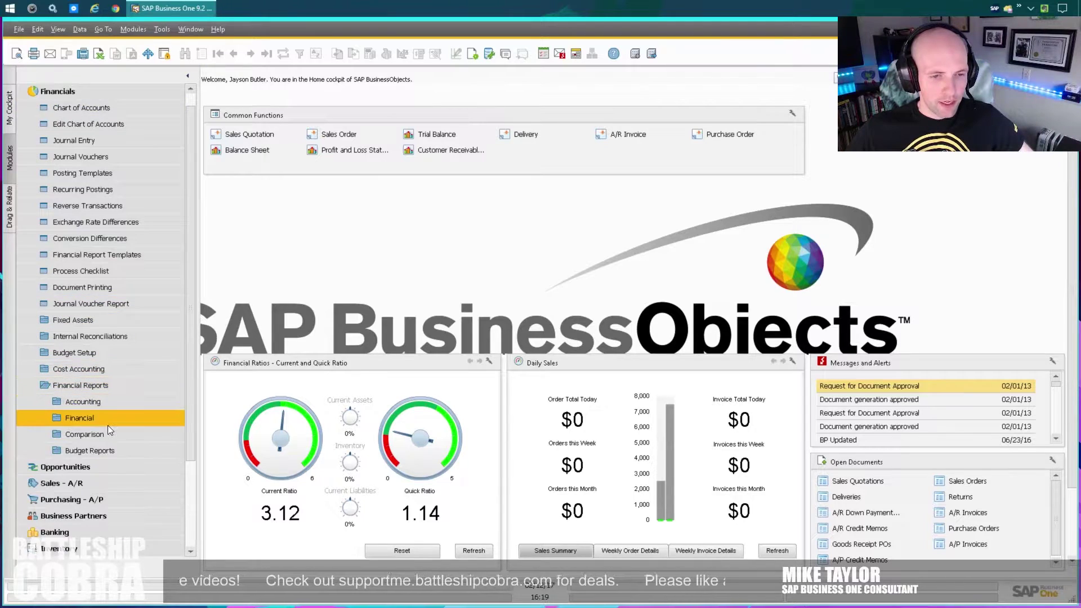
pyautogui.click(77, 419)
pyautogui.click(104, 469)
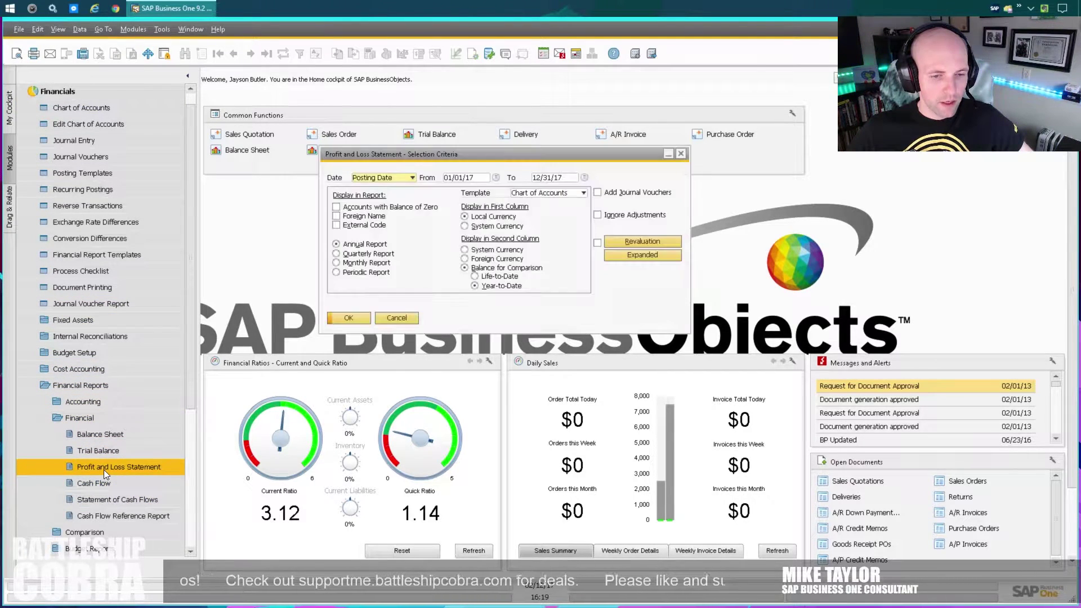
# - Set the Profit and Loss range to posting dates 01/01/16 through 12/31/16
pyautogui.moveTo(438, 156); pyautogui.dragTo(409, 169)
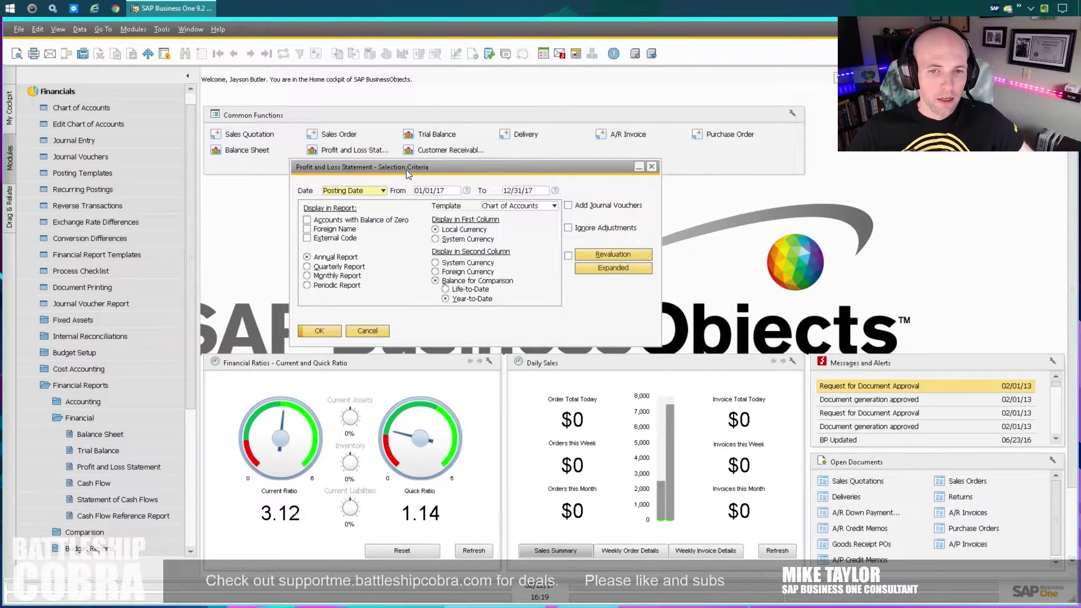
pyautogui.click(352, 191)
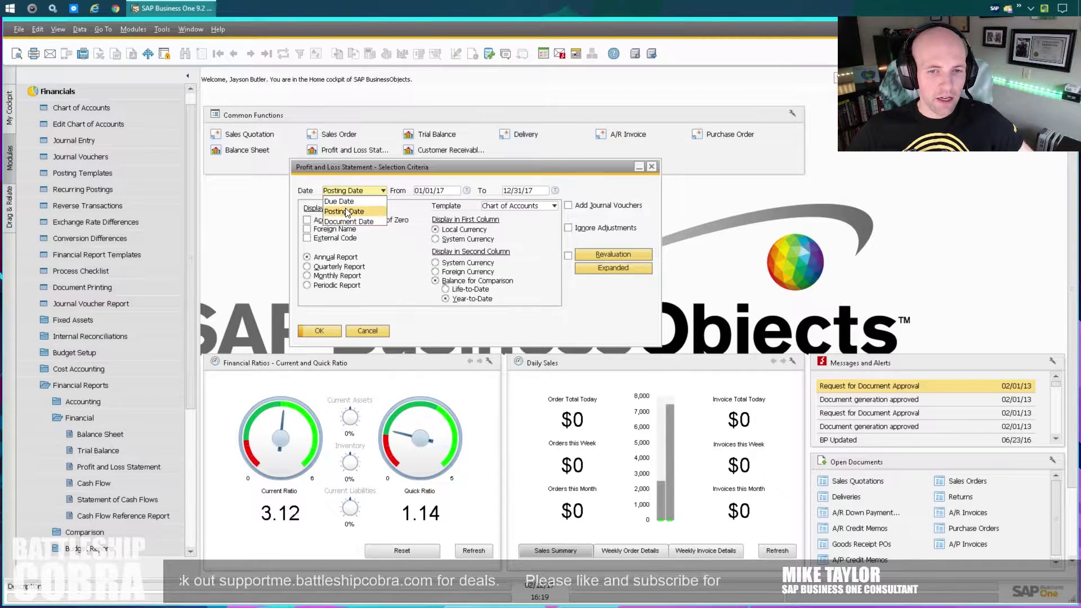
pyautogui.click(345, 212)
pyautogui.click(432, 192)
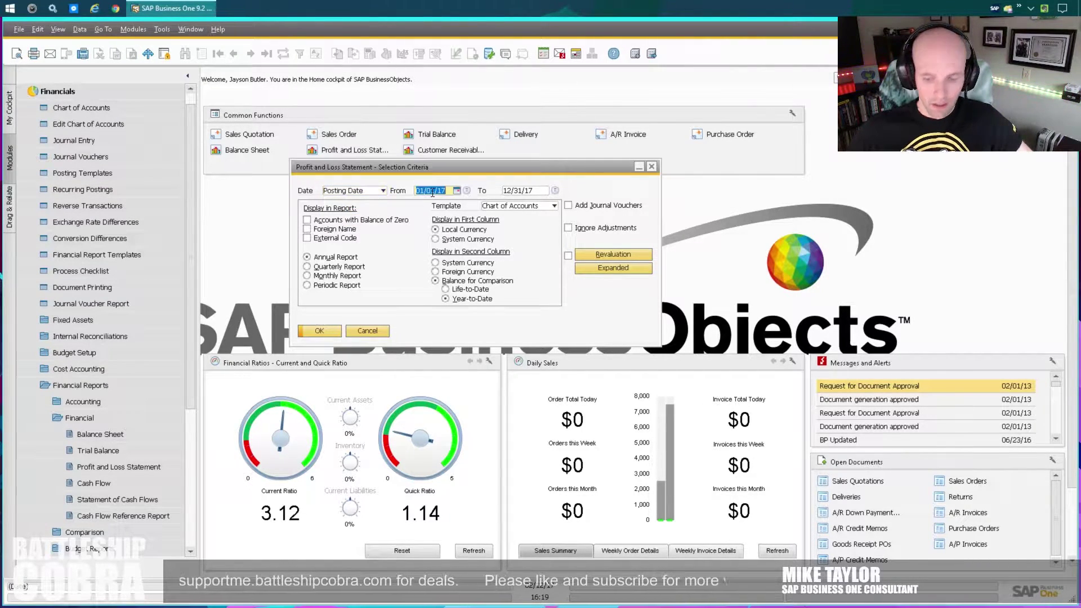
pyautogui.write('01/01/16')
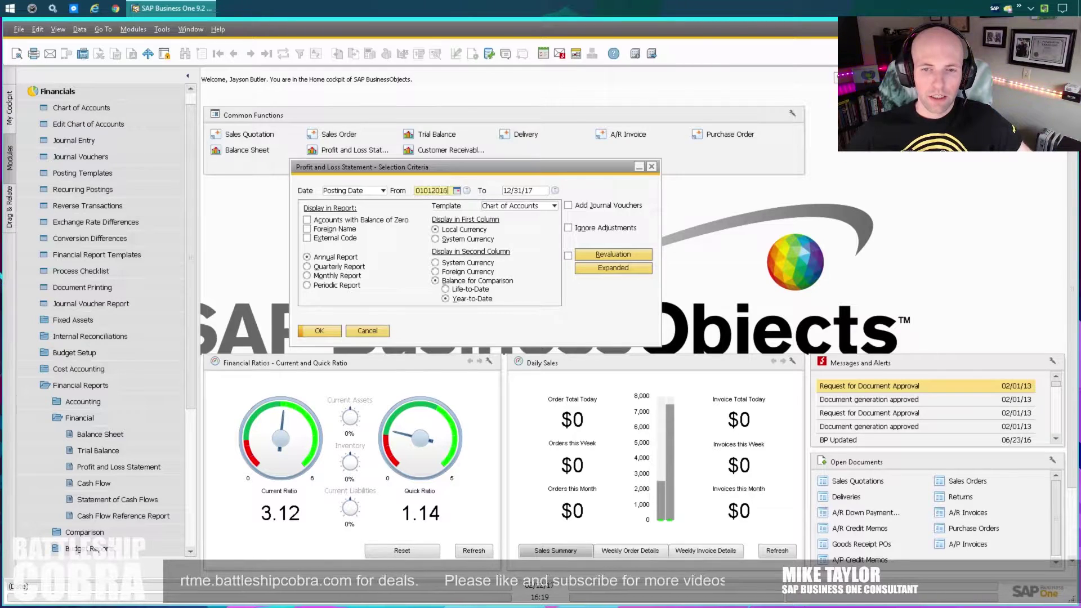
pyautogui.press('Tab')
pyautogui.write('12/31/')
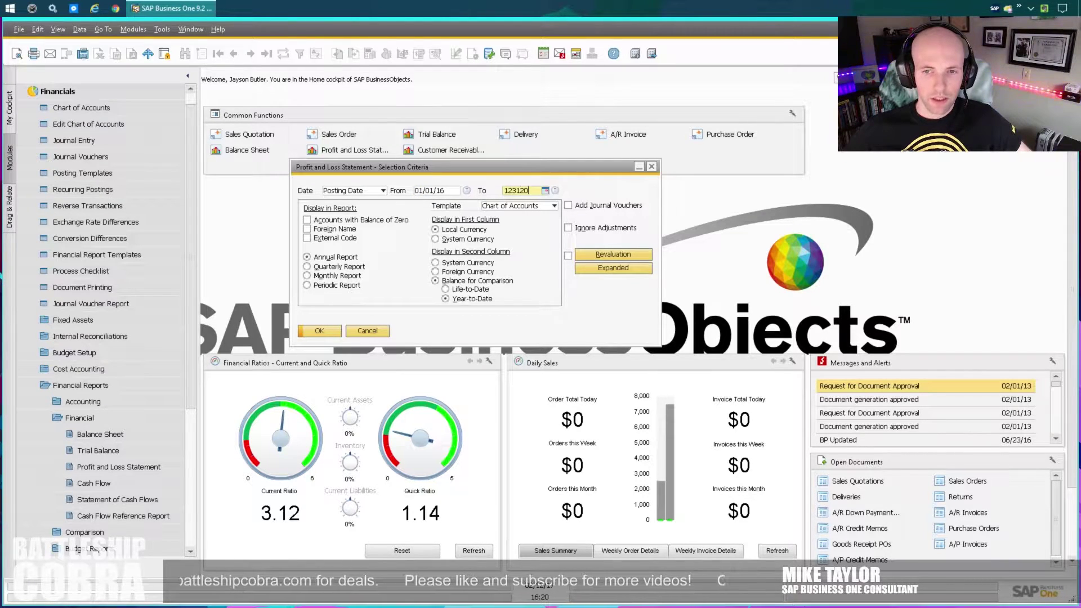
pyautogui.write('16')
pyautogui.press('Tab')
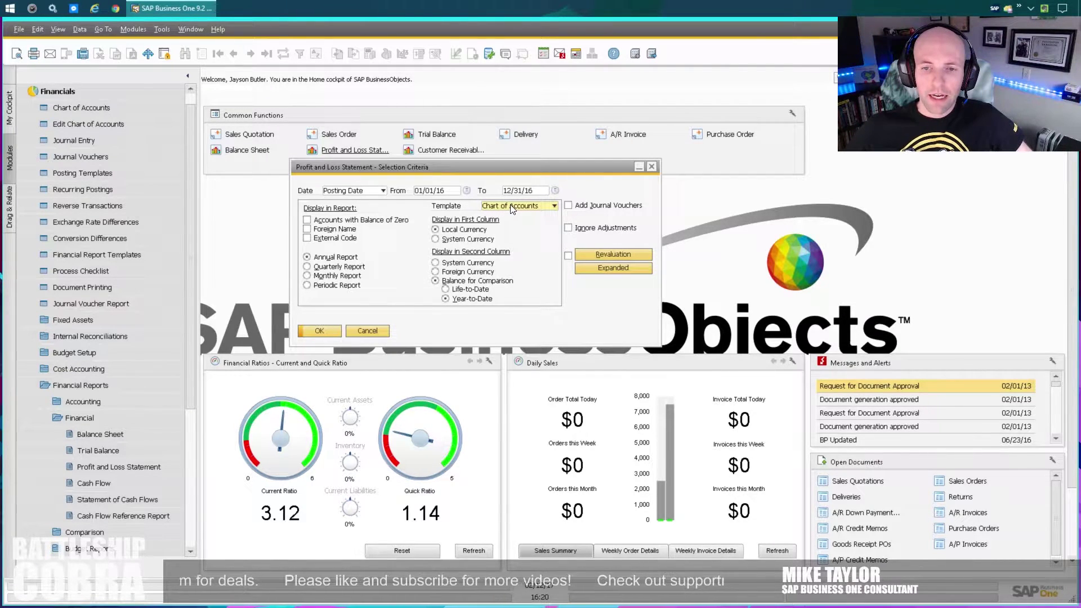
# - Keep the Chart of Accounts template, review the Chart of Accounts, then cancel the criteria
pyautogui.click(542, 208)
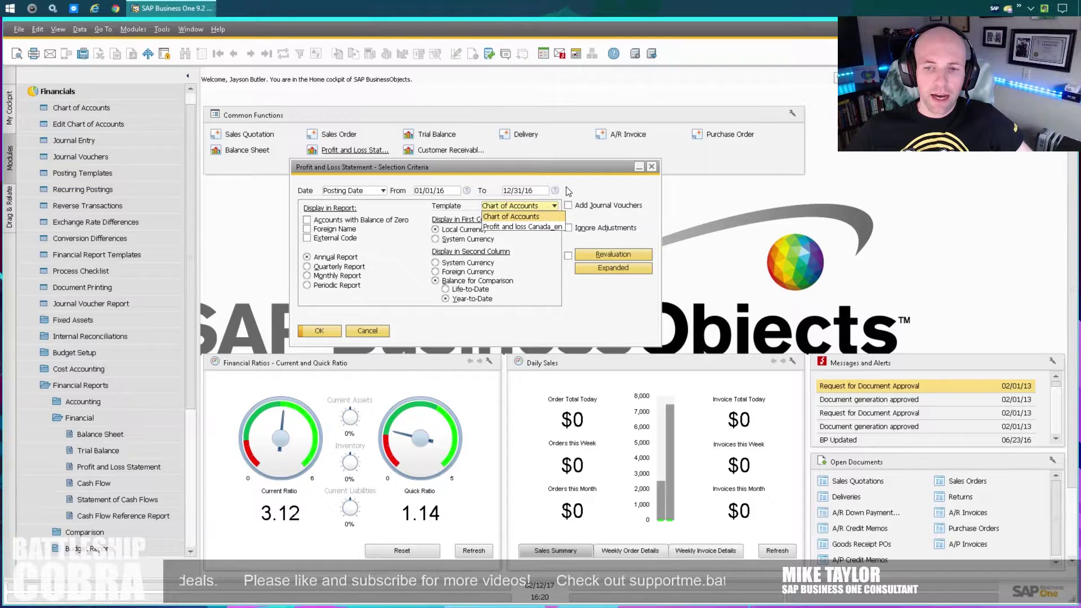
pyautogui.click(544, 204)
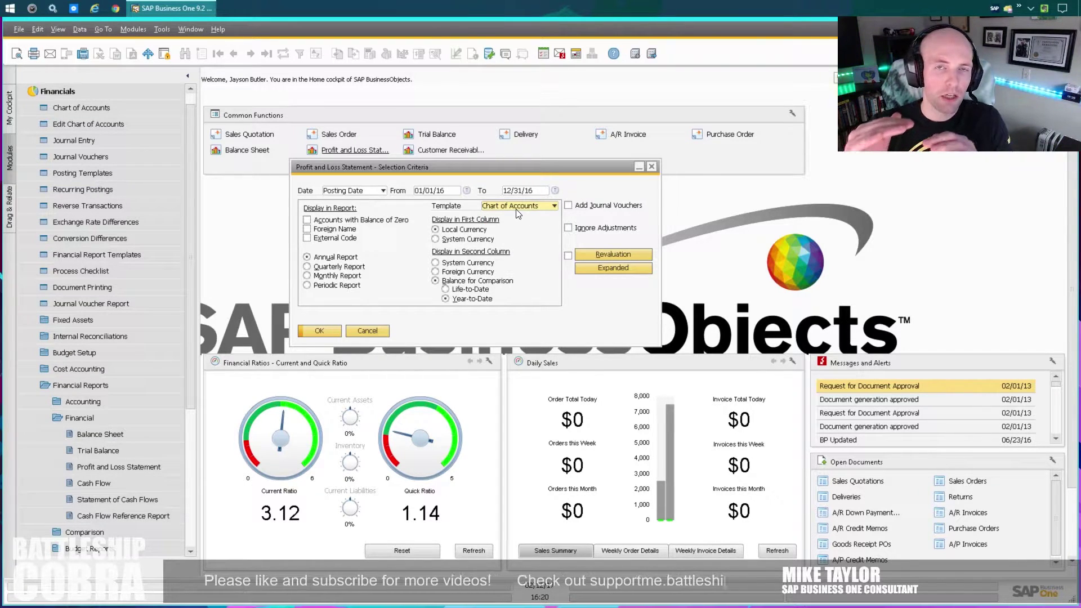
pyautogui.click(62, 106)
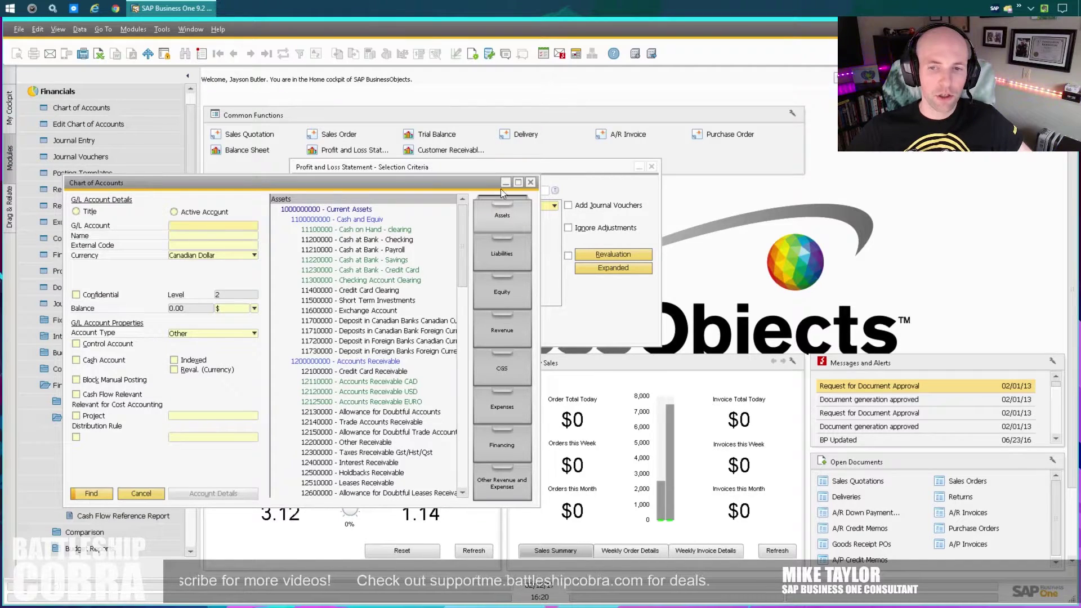
pyautogui.click(531, 182)
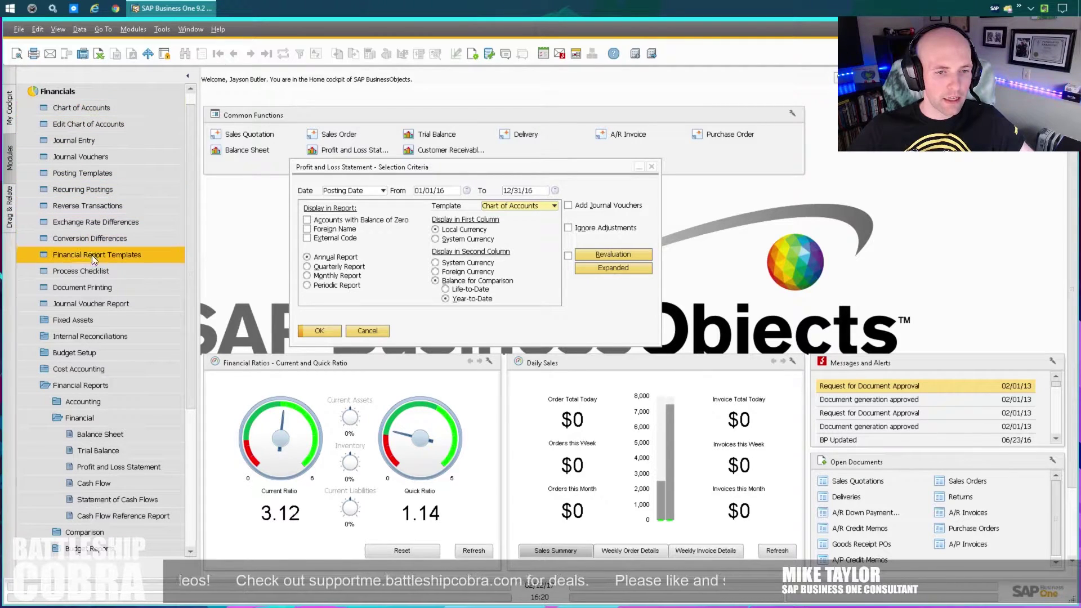
pyautogui.moveTo(472, 167); pyautogui.dragTo(467, 179)
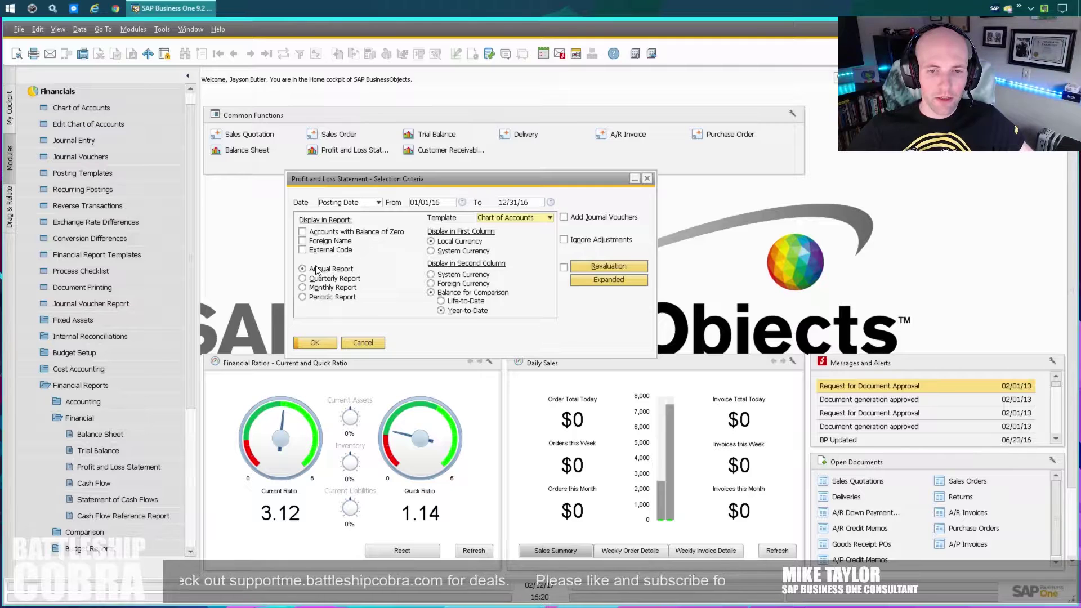
pyautogui.click(376, 341)
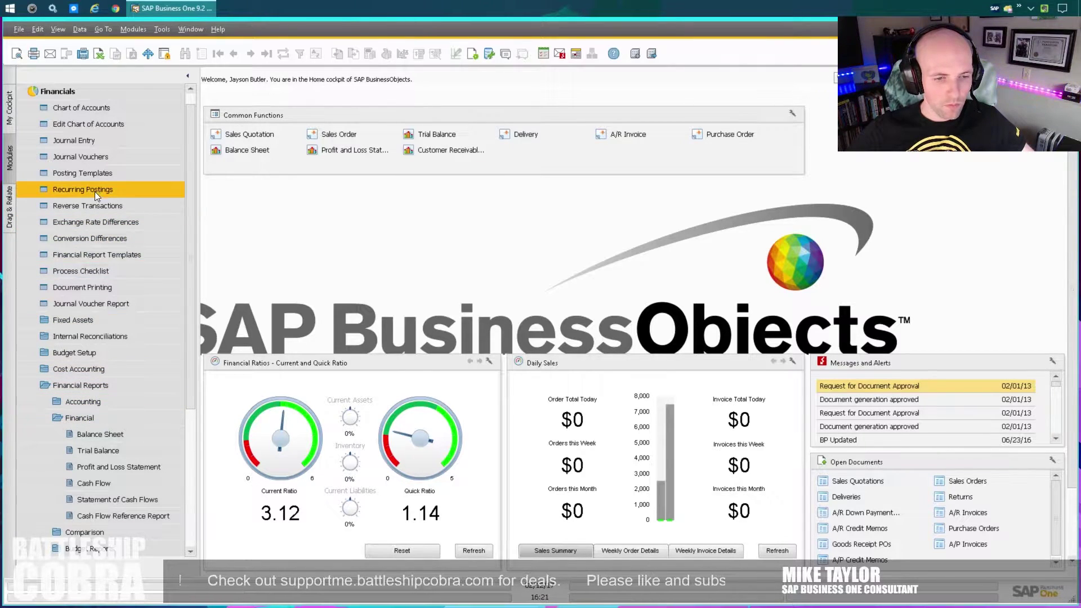
pyautogui.click(112, 437)
# - Set the Balance Sheet criteria to Posting Date with To date 12/31/16
pyautogui.click(302, 224)
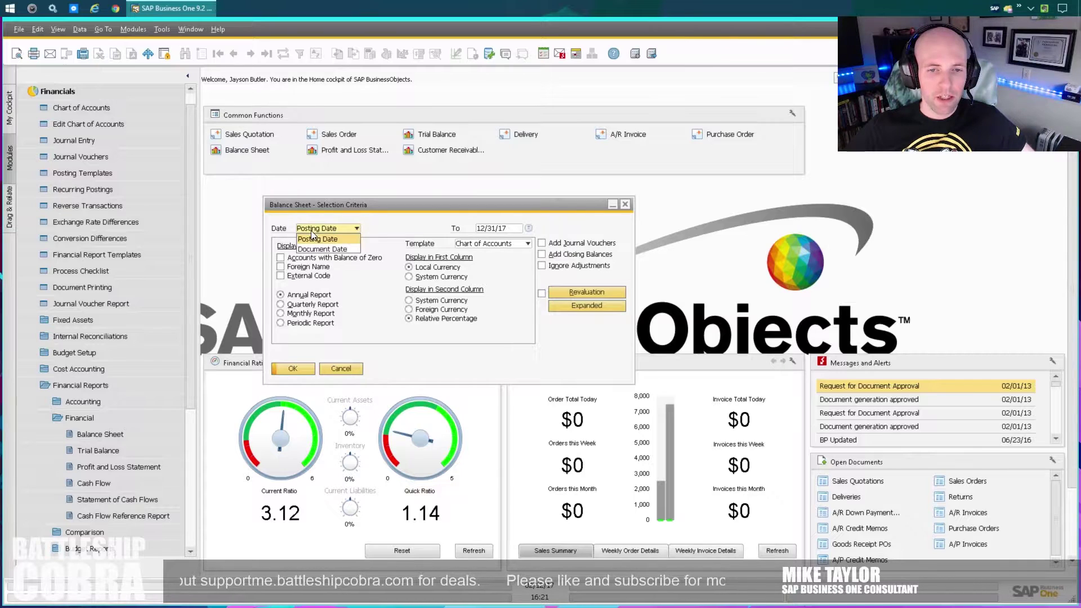
pyautogui.click(315, 238)
pyautogui.press('Tab')
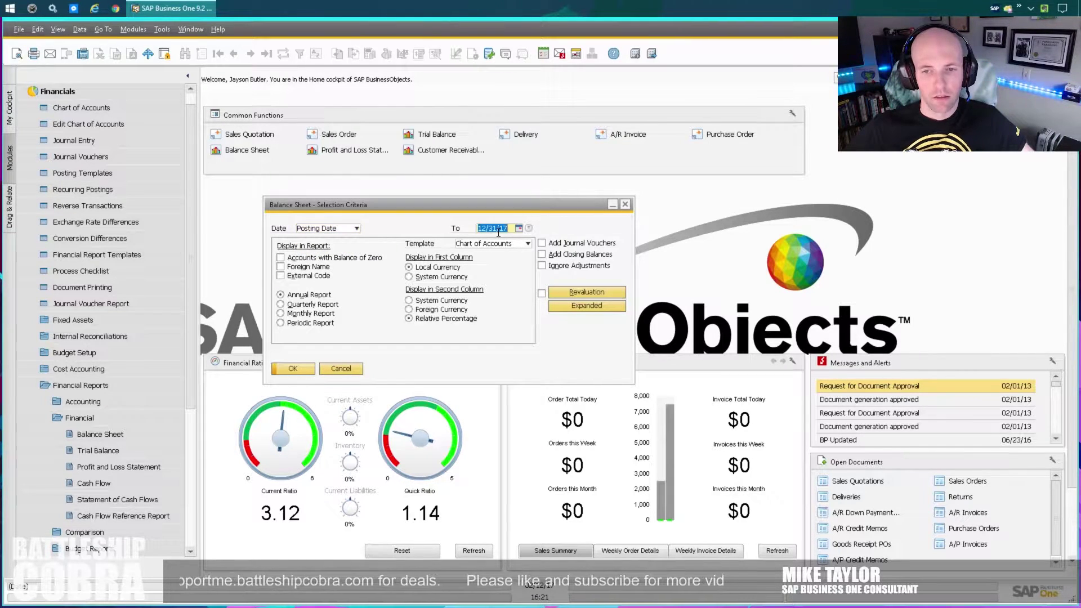
pyautogui.write('12312016')
pyautogui.press('Tab')
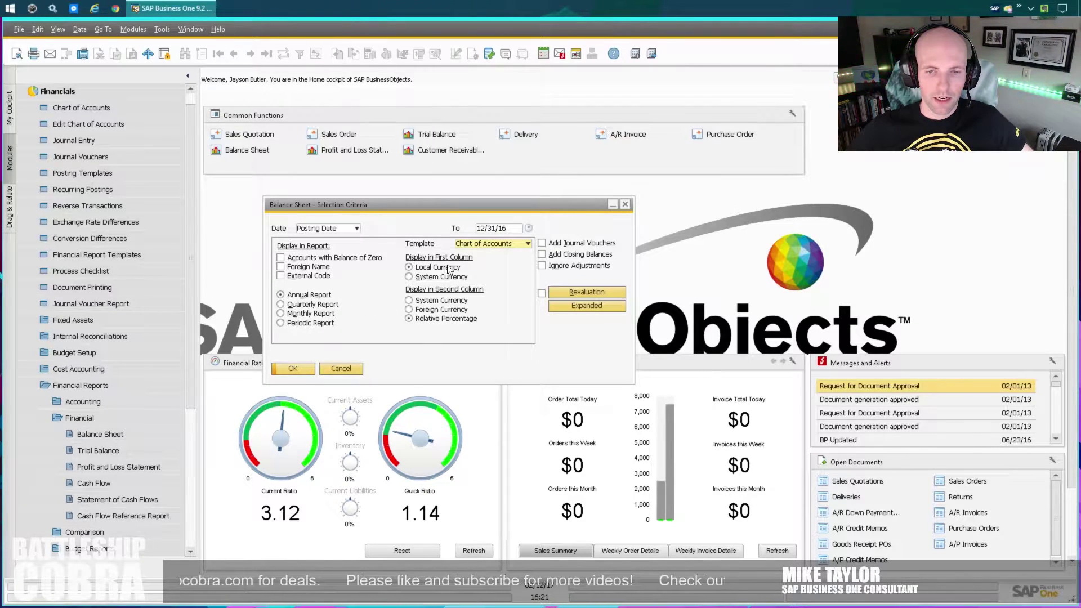
# - Run the Balance Sheet and scroll through the account balances
pyautogui.click(299, 370)
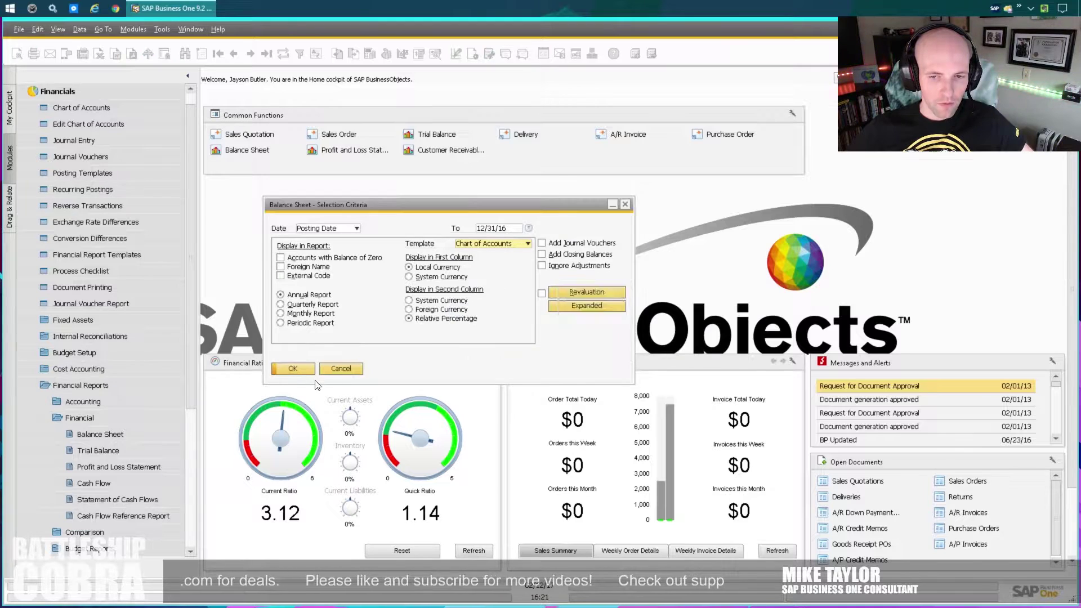
pyautogui.doubleClick(603, 116)
pyautogui.doubleClick(510, 67)
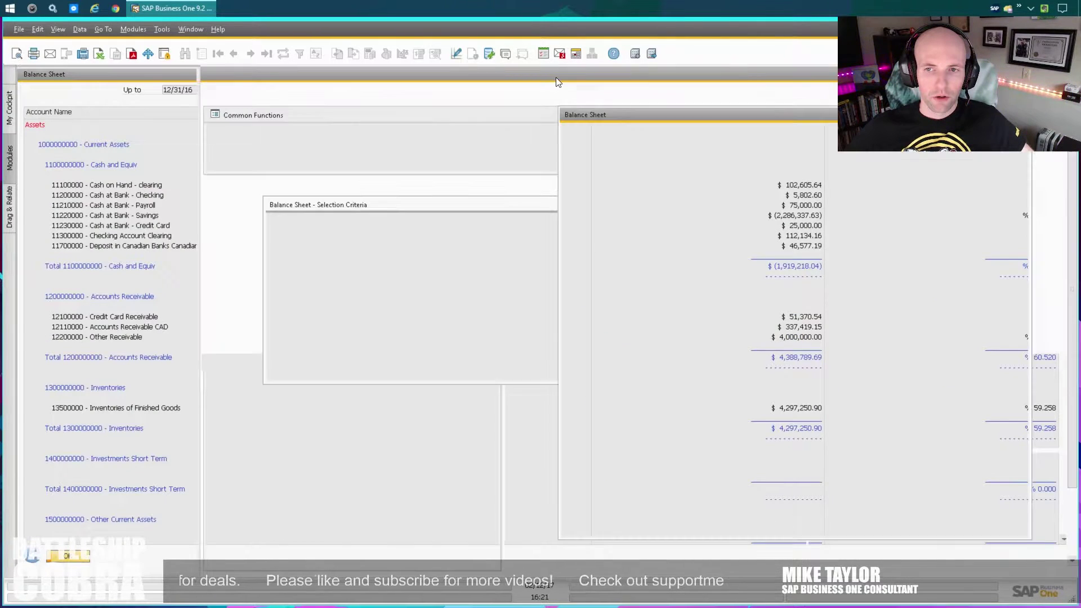
pyautogui.scroll(-3, 764, 303)
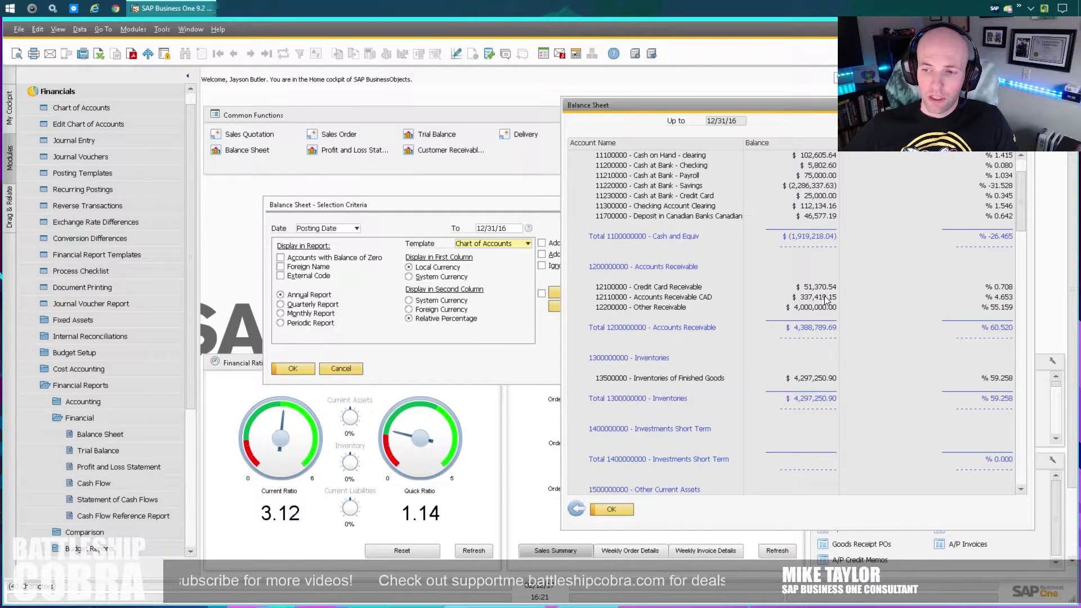
# - Open the Customer Receivables Aging criteria from the accounting reports
pyautogui.click(91, 406)
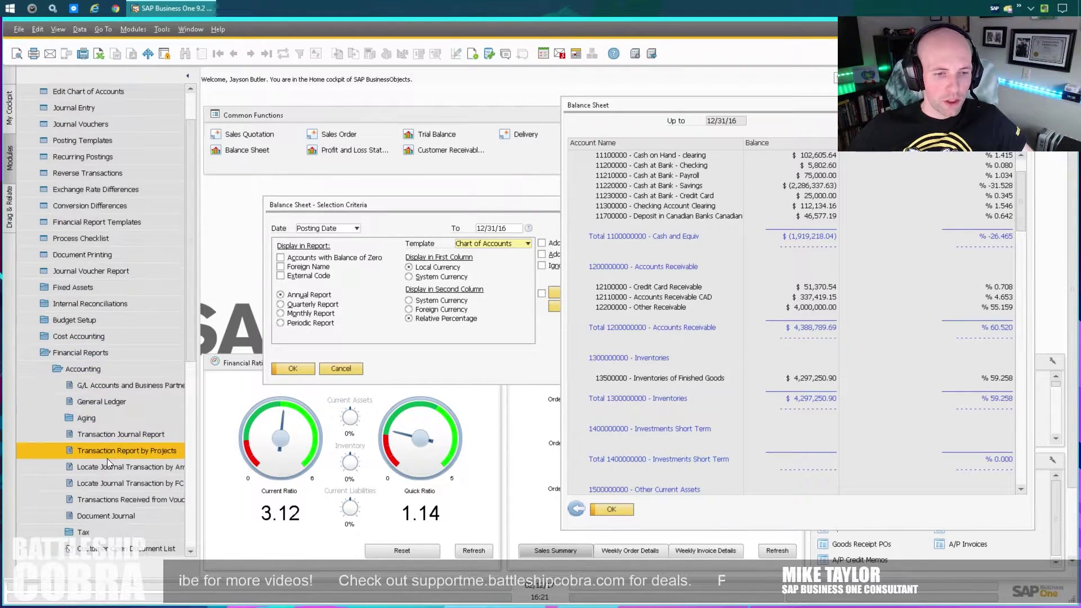
pyautogui.click(94, 418)
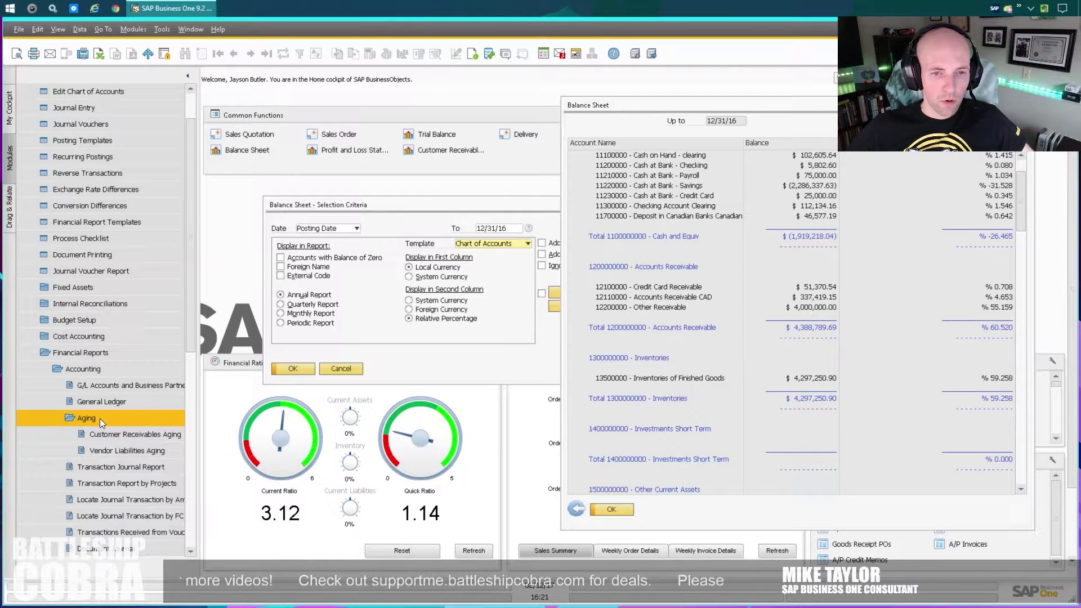
pyautogui.moveTo(359, 203); pyautogui.dragTo(432, 207)
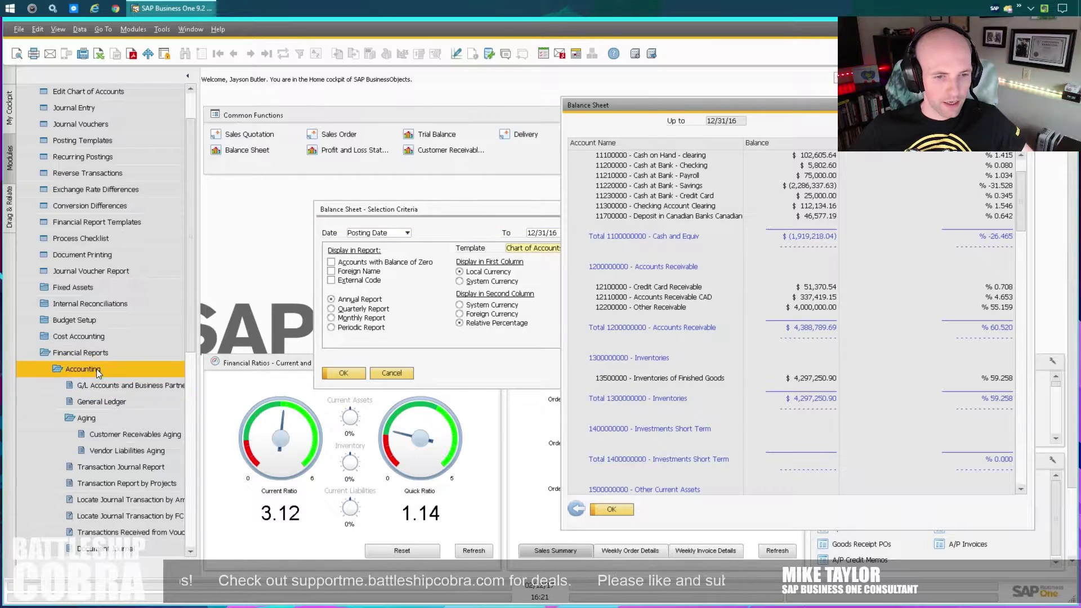
pyautogui.scroll(1, 86, 120)
pyautogui.scroll(-2, 88, 277)
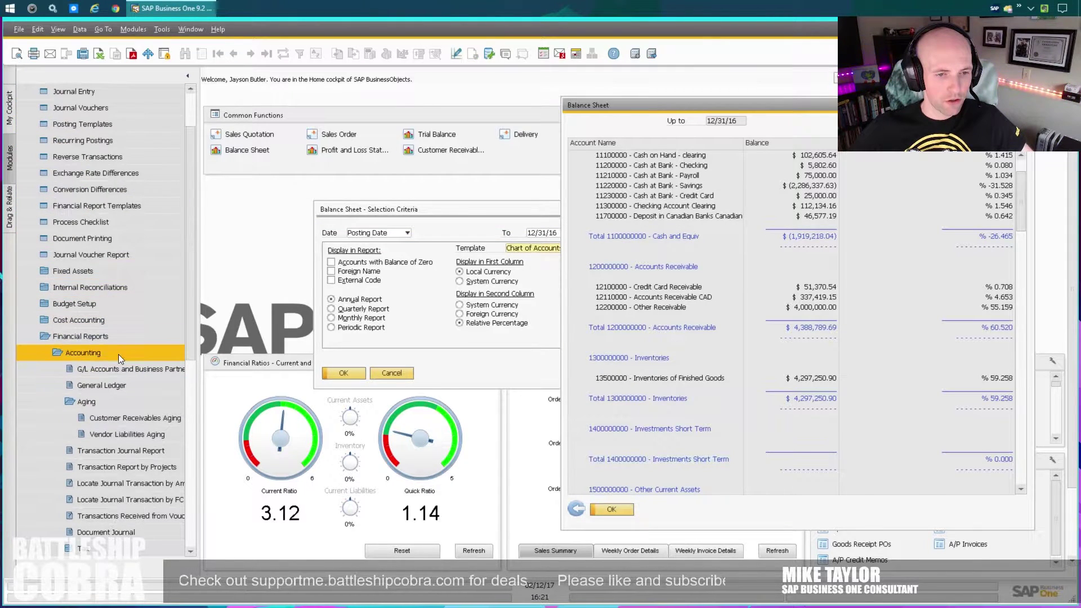
pyautogui.click(103, 417)
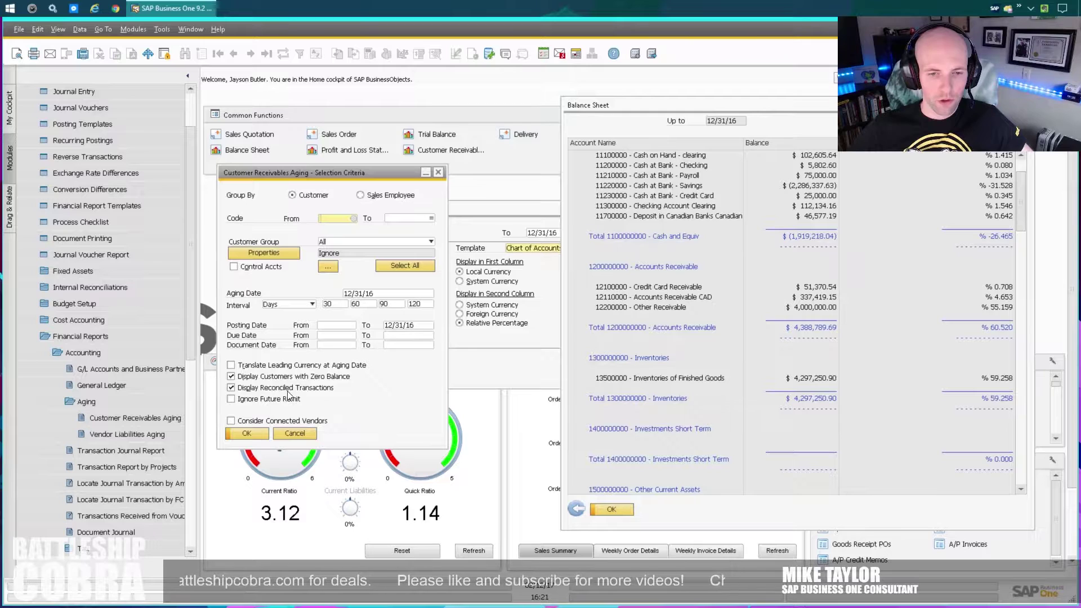
# - Run the aging including reconciled transactions, compare its $337,419.15 total, then cancel the criteria
pyautogui.click(231, 388)
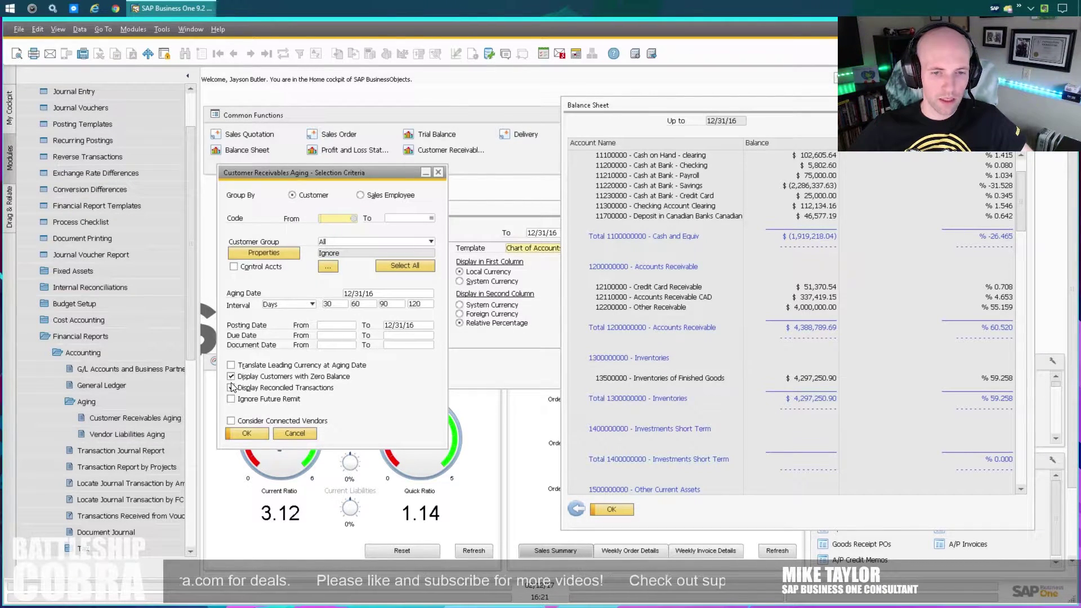
pyautogui.click(246, 433)
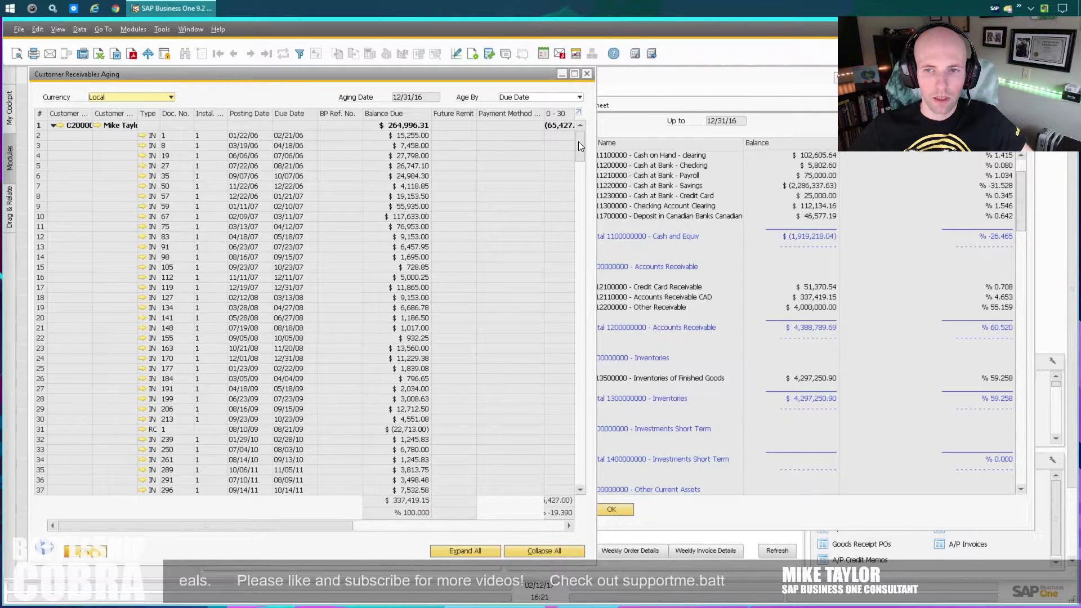
pyautogui.moveTo(579, 141); pyautogui.dragTo(580, 163)
pyautogui.click(581, 483)
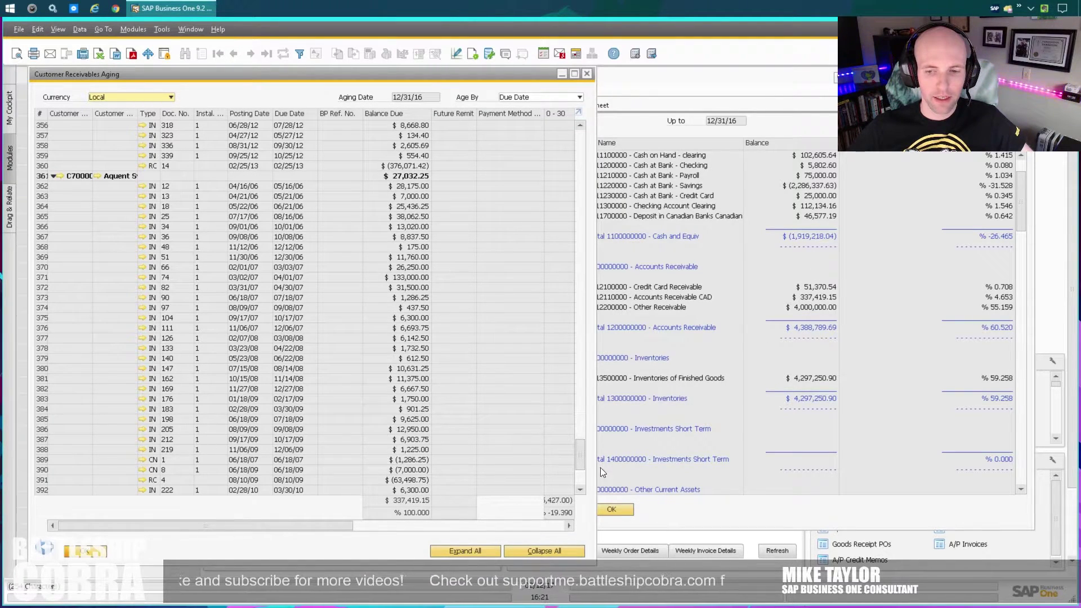
pyautogui.moveTo(580, 453); pyautogui.dragTo(350, 103)
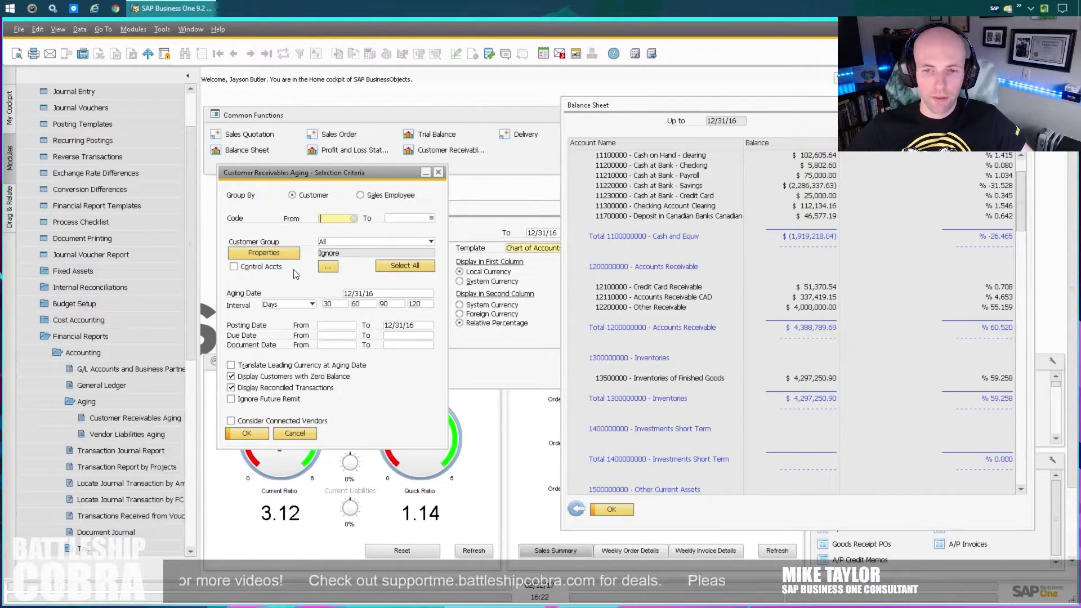
pyautogui.click(296, 435)
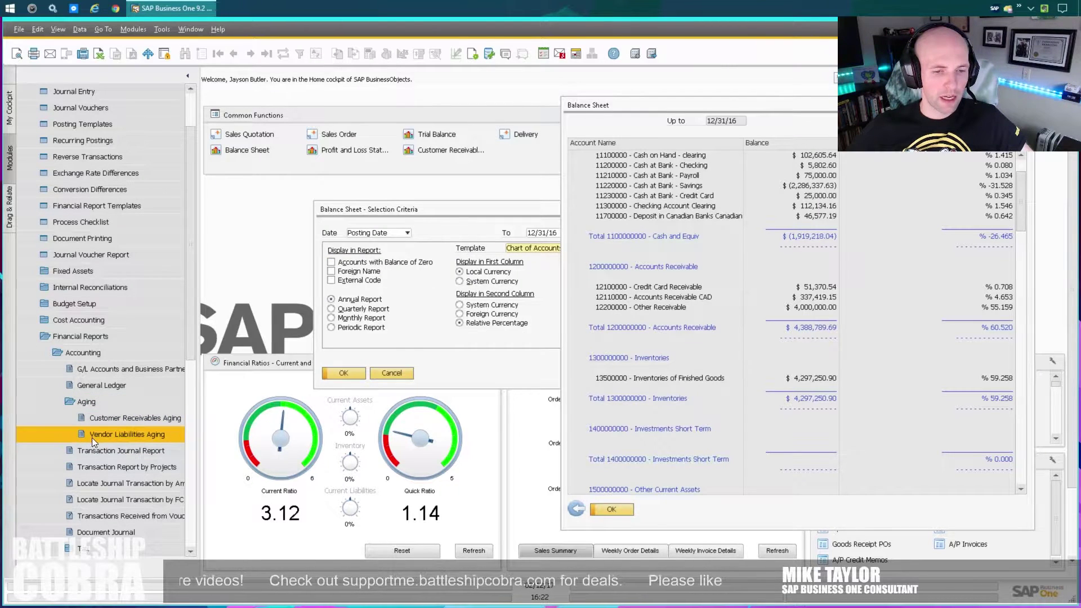
# - Open the Inventory Audit Report criteria from the Inventory module's reports
pyautogui.click(68, 352)
pyautogui.click(71, 369)
pyautogui.click(74, 369)
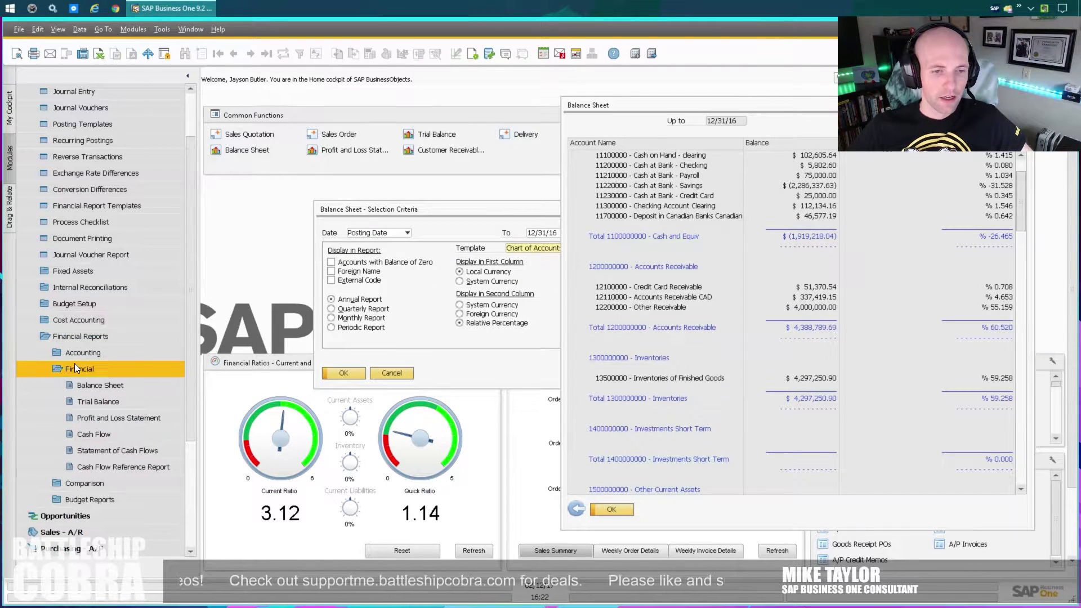
pyautogui.click(64, 336)
pyautogui.scroll(3, 94, 107)
pyautogui.click(94, 107)
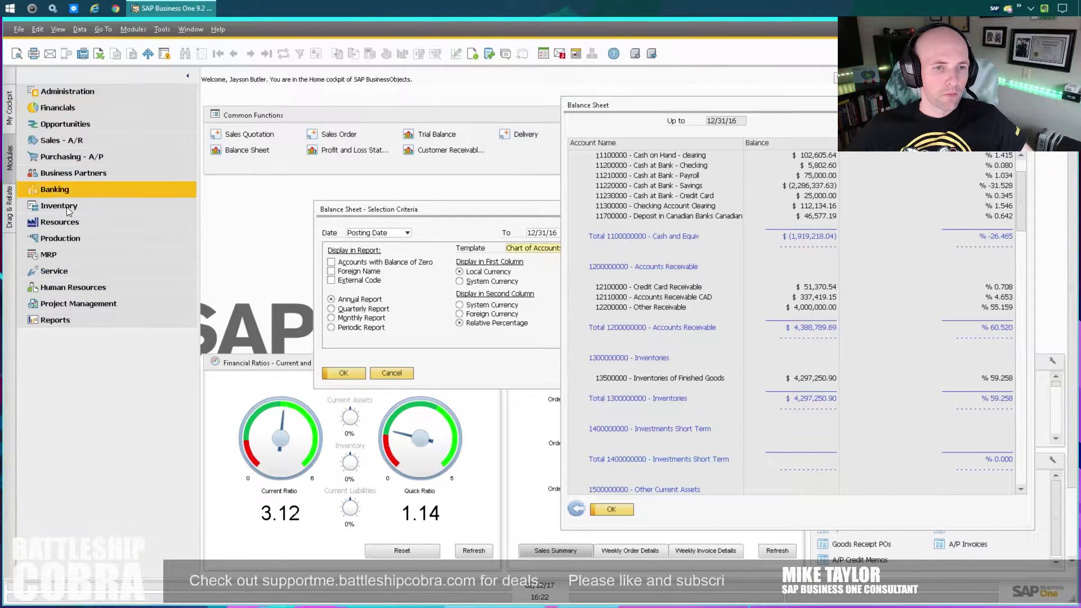
pyautogui.click(44, 207)
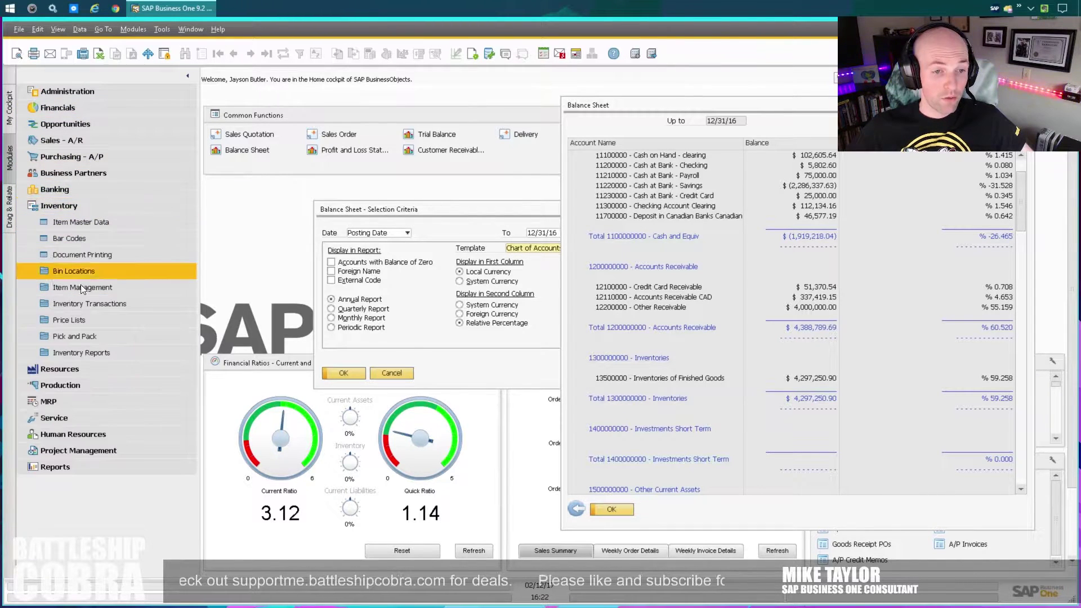
pyautogui.click(57, 349)
pyautogui.scroll(3, 177, 136)
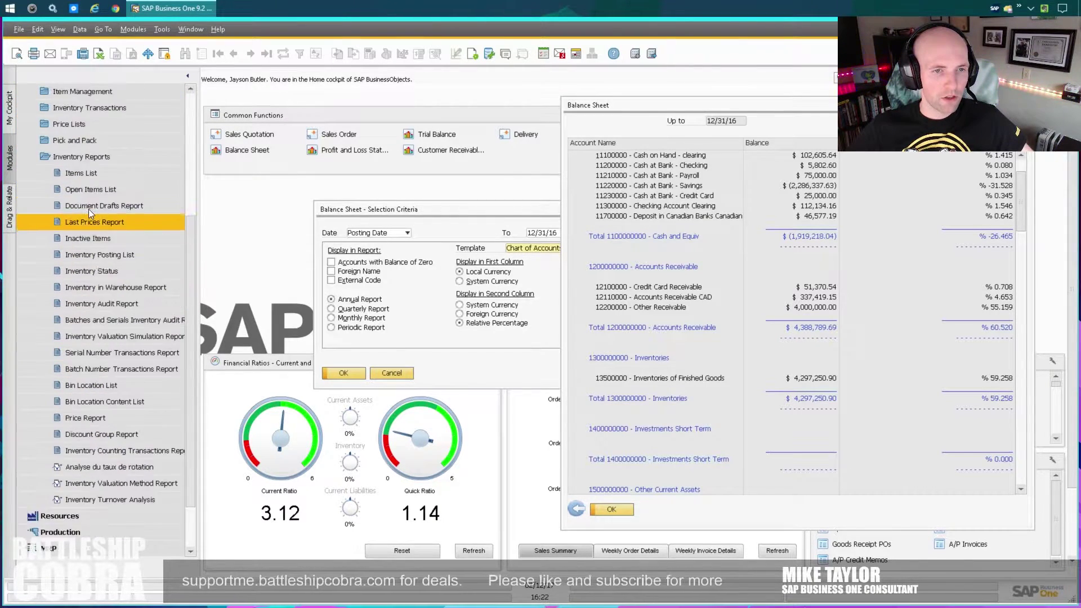
pyautogui.scroll(3, 82, 189)
pyautogui.scroll(-2, 82, 189)
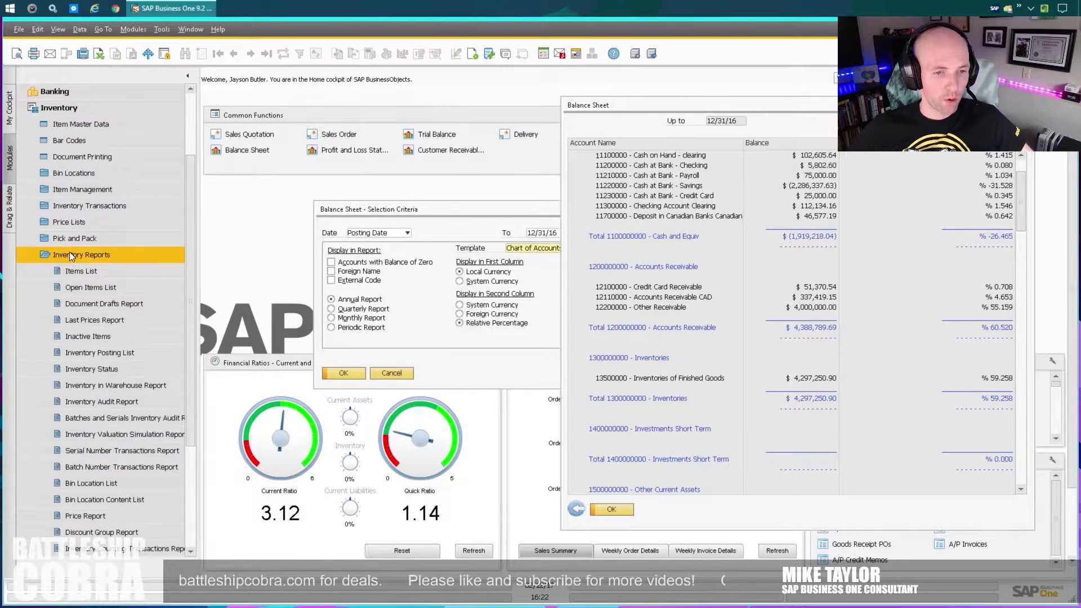
pyautogui.click(107, 406)
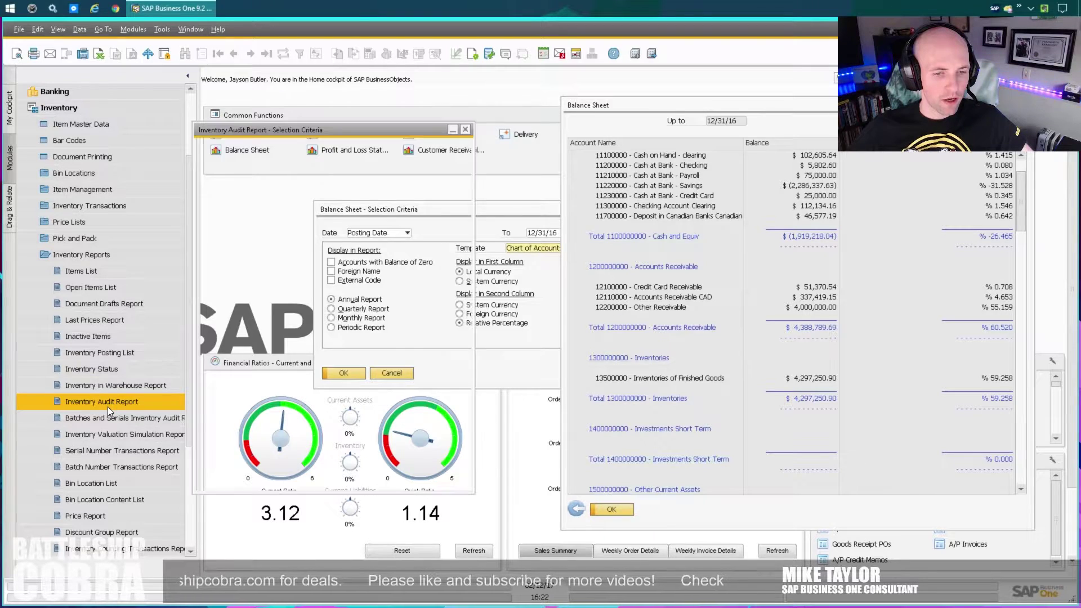
# - Keep Posting Date as the date basis with dates 01/01/16 to 12/31/16
pyautogui.moveTo(297, 134); pyautogui.dragTo(281, 154)
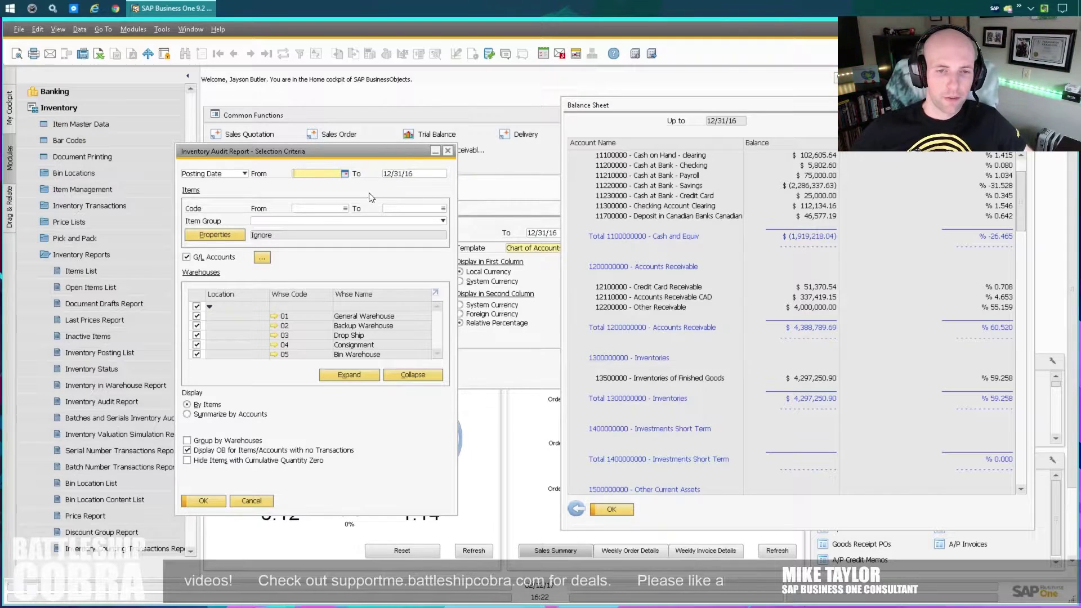
pyautogui.click(219, 173)
pyautogui.click(217, 199)
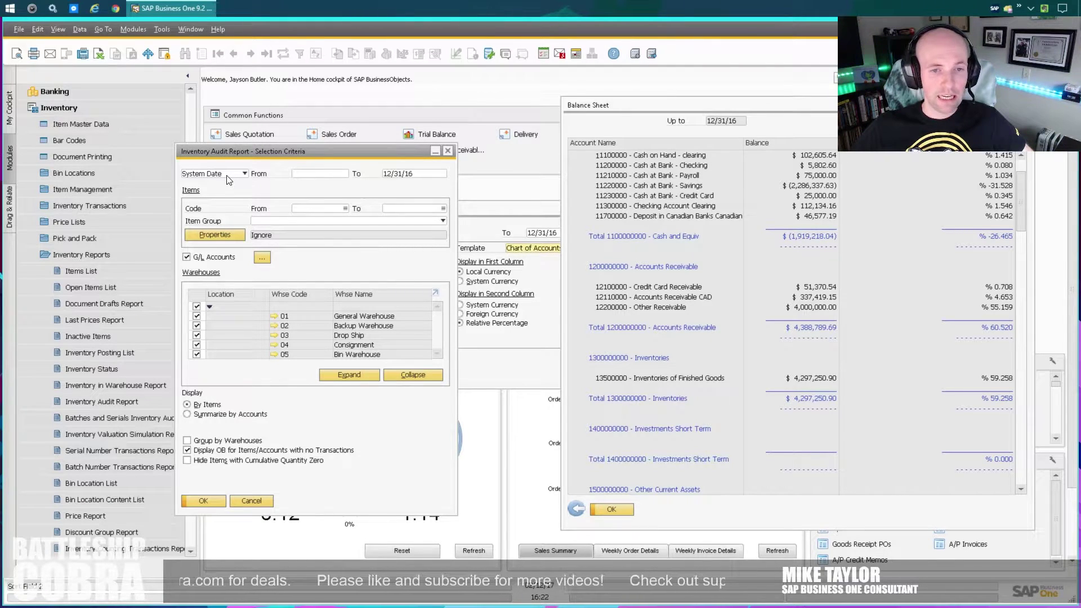
pyautogui.click(228, 177)
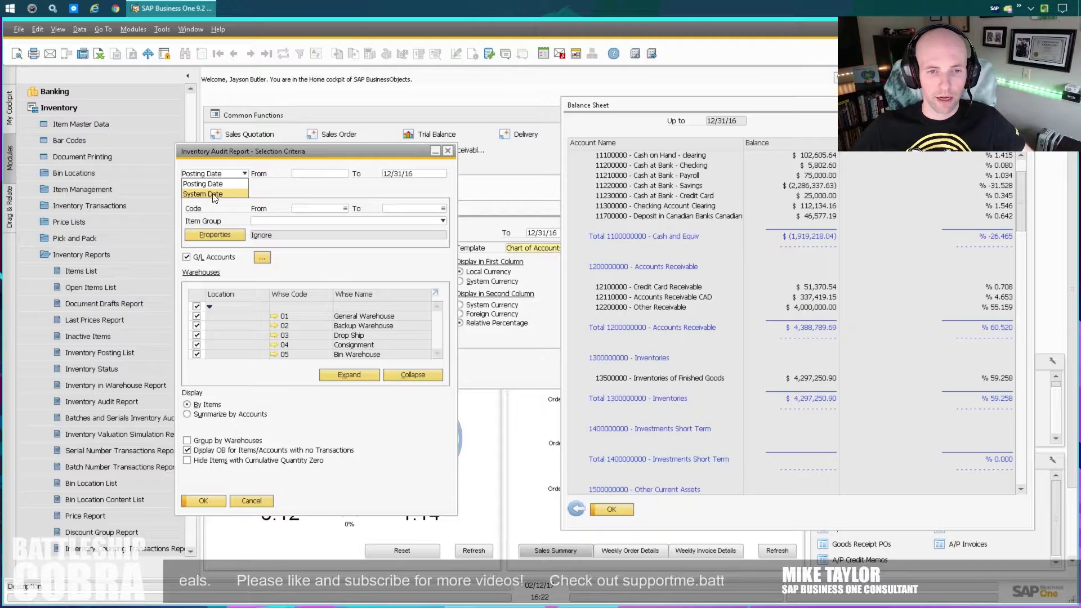
pyautogui.click(205, 171)
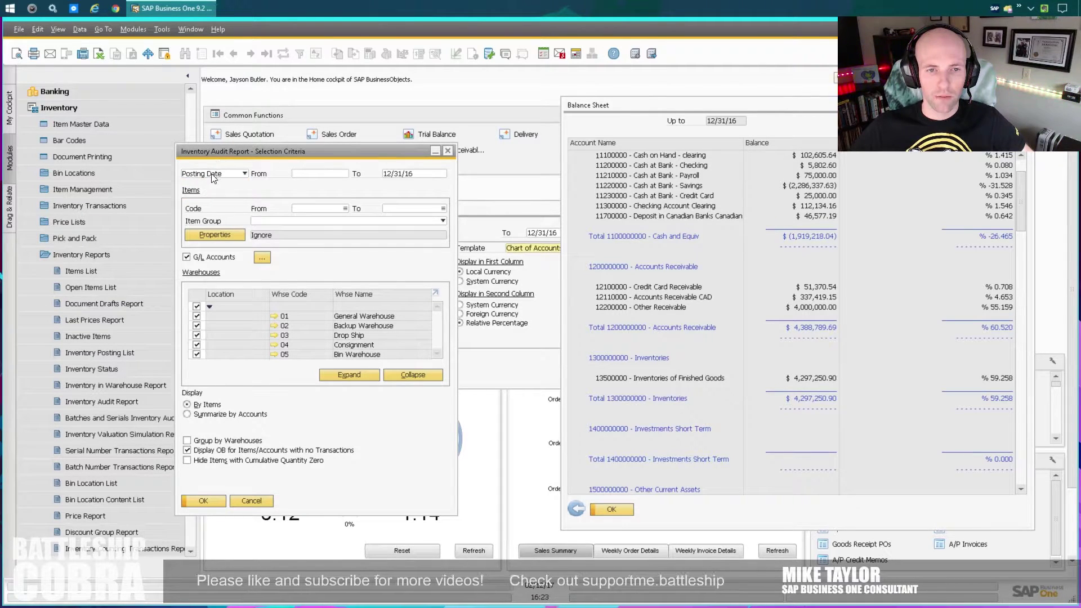
pyautogui.click(394, 174)
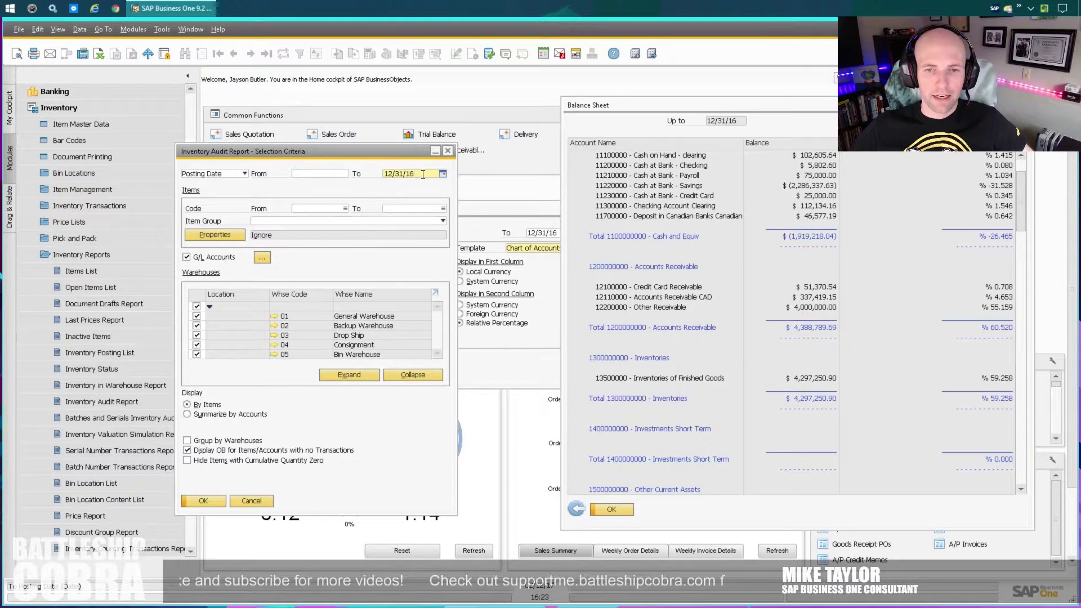
pyautogui.click(316, 174)
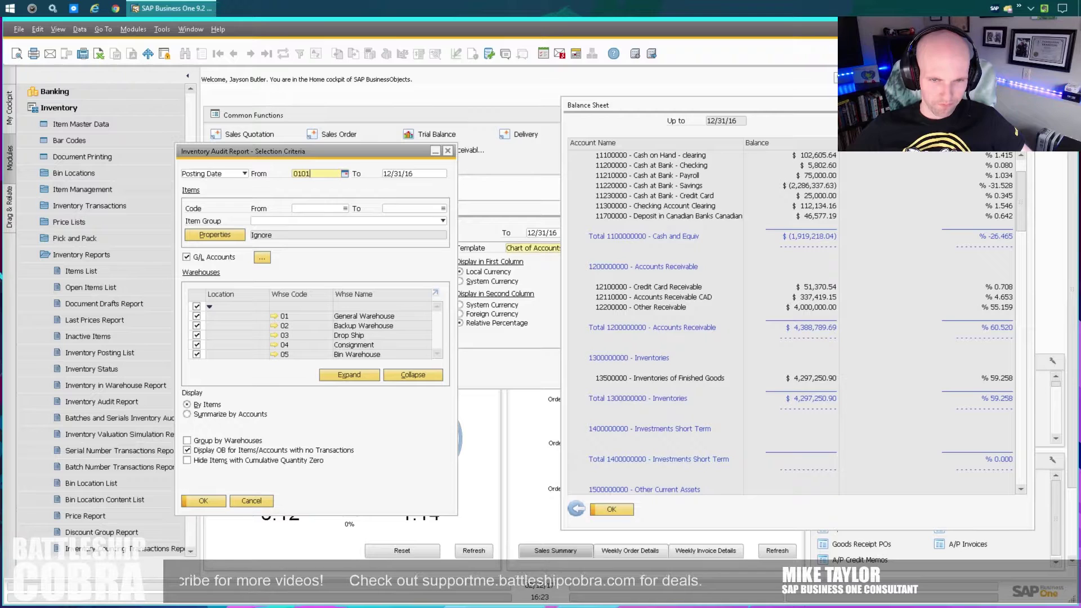
pyautogui.write('01012016')
pyautogui.press('Tab')
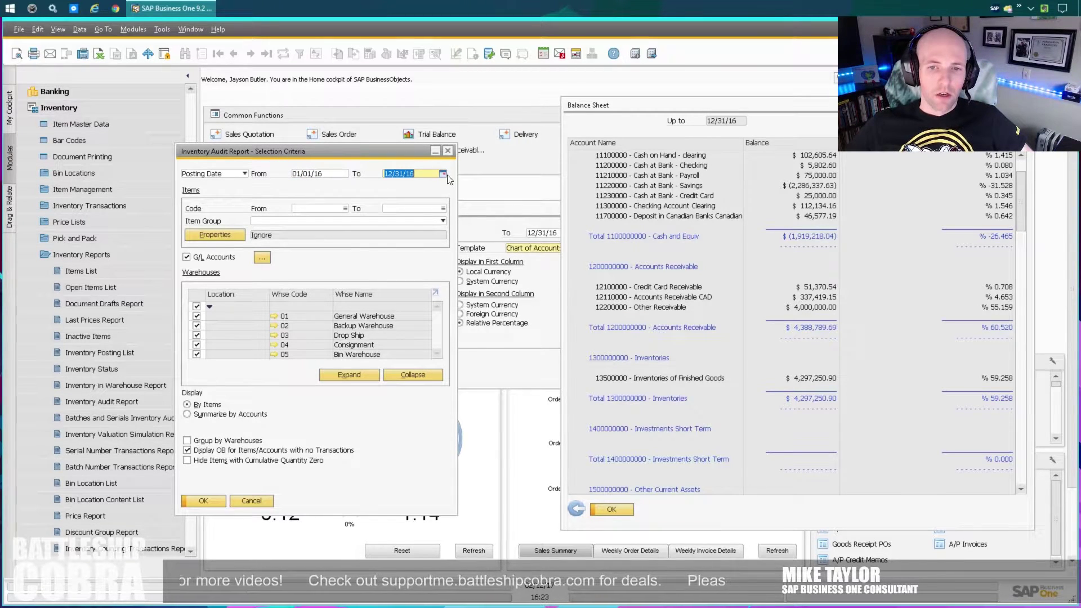
# - Accept the G/L account selection down to the Inventories accounts and run the report
pyautogui.click(262, 258)
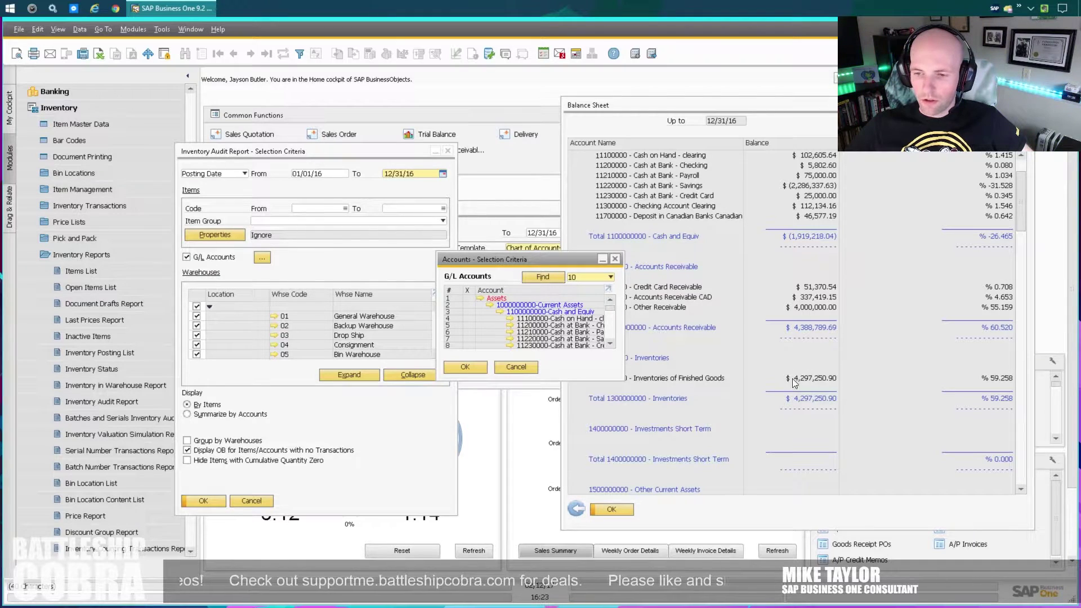
pyautogui.click(613, 333)
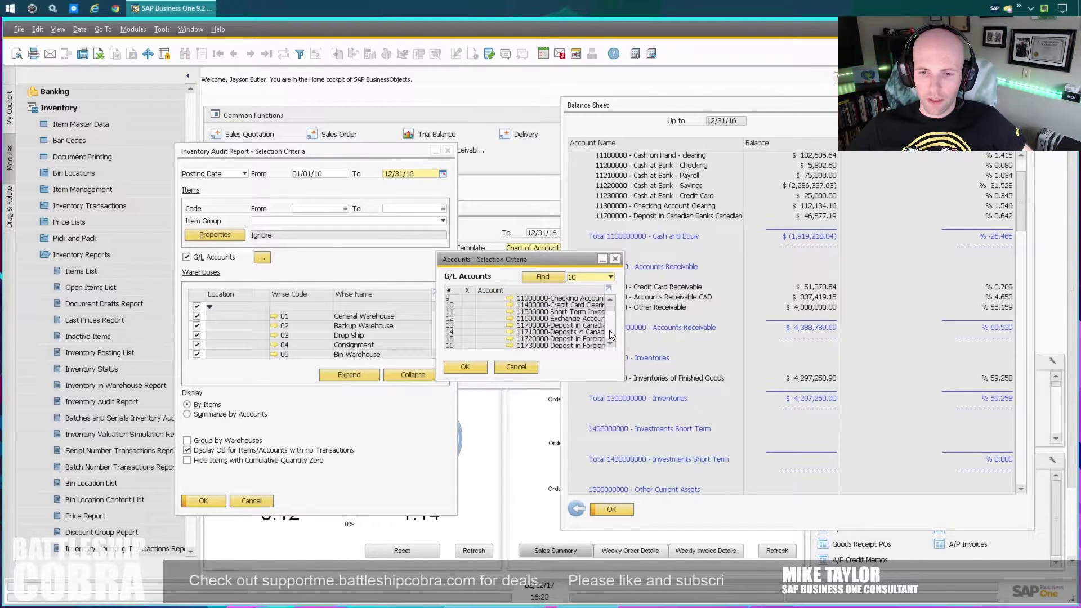
pyautogui.click(613, 333)
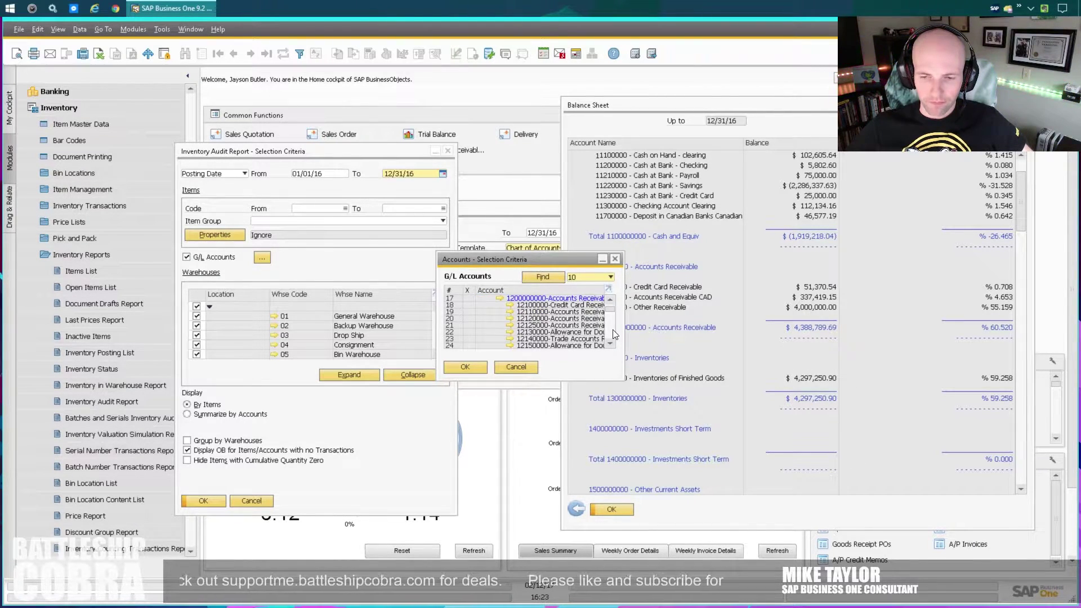
pyautogui.click(613, 333)
pyautogui.click(613, 333)
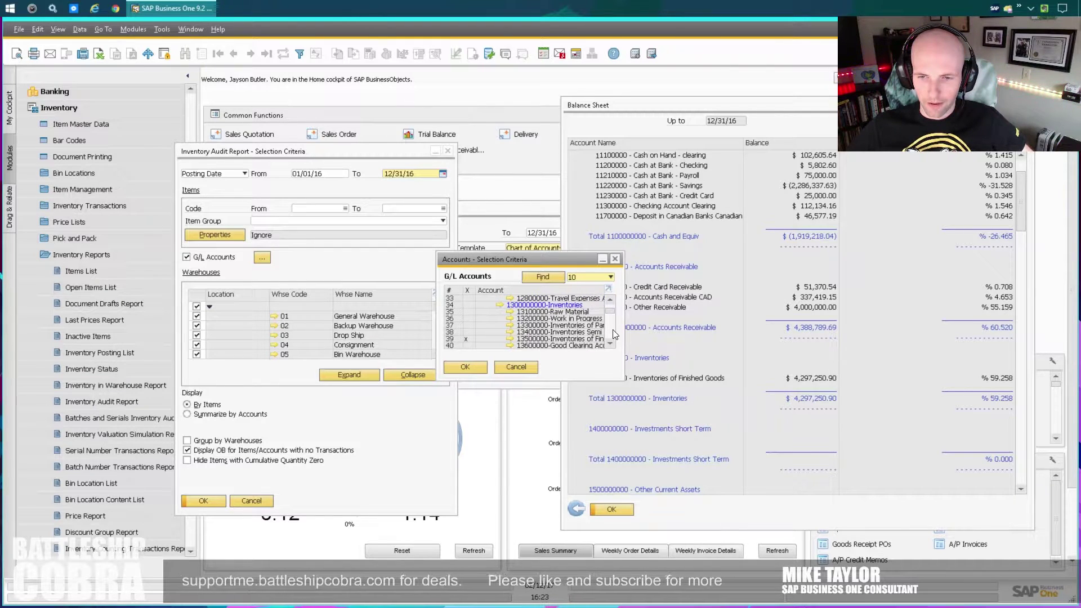
pyautogui.click(479, 366)
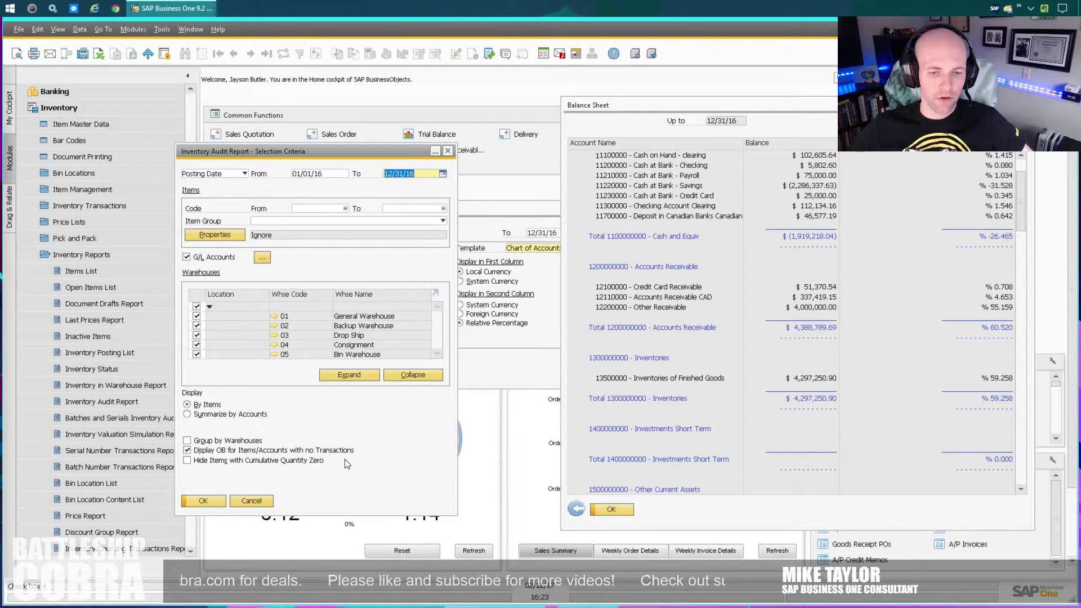
pyautogui.click(203, 500)
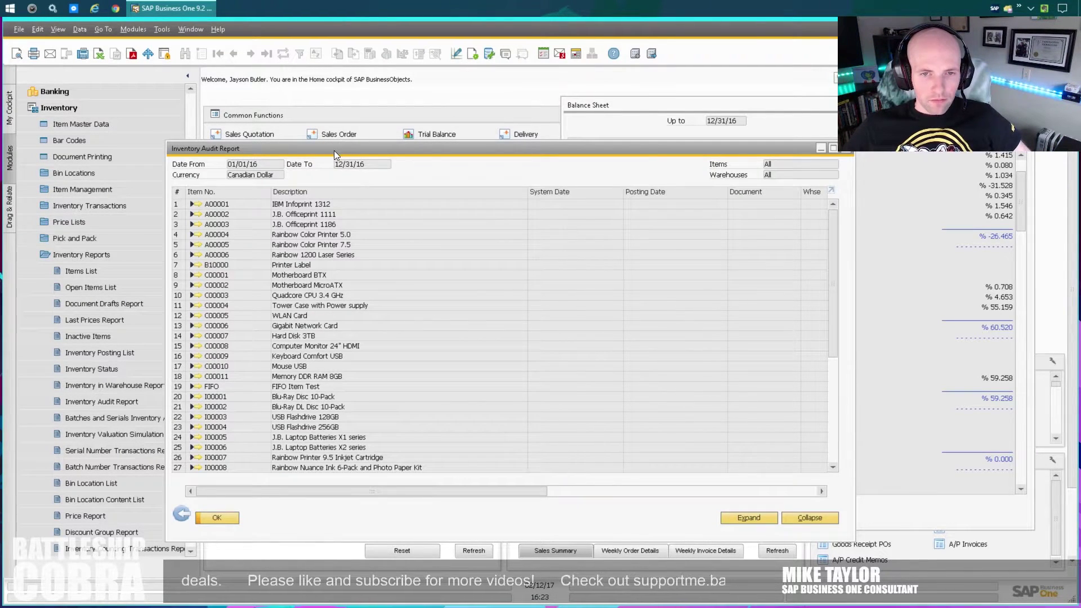
# - Place the Inventory Audit Report beside the balance sheet and compare the 4,297,250.90 cumulative value
pyautogui.moveTo(333, 150); pyautogui.dragTo(133, 116)
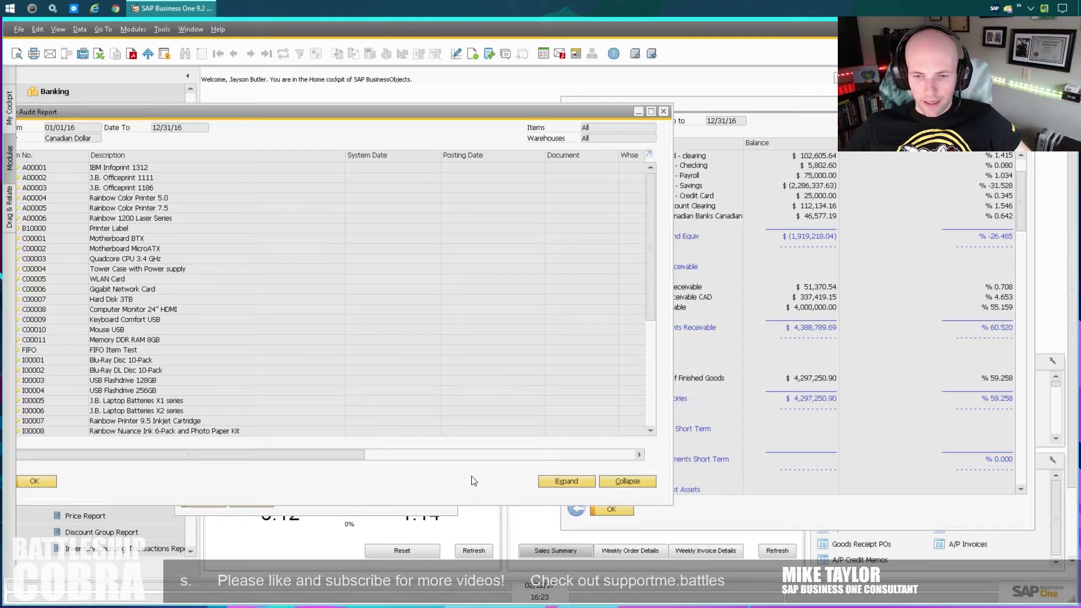
pyautogui.click(497, 455)
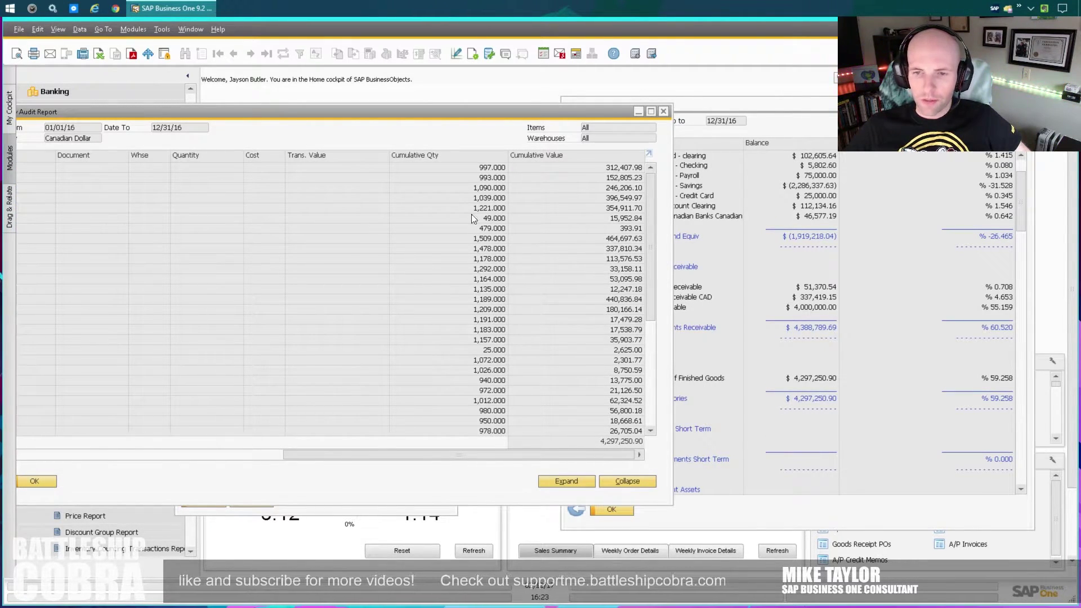
pyautogui.moveTo(451, 113); pyautogui.dragTo(539, 127)
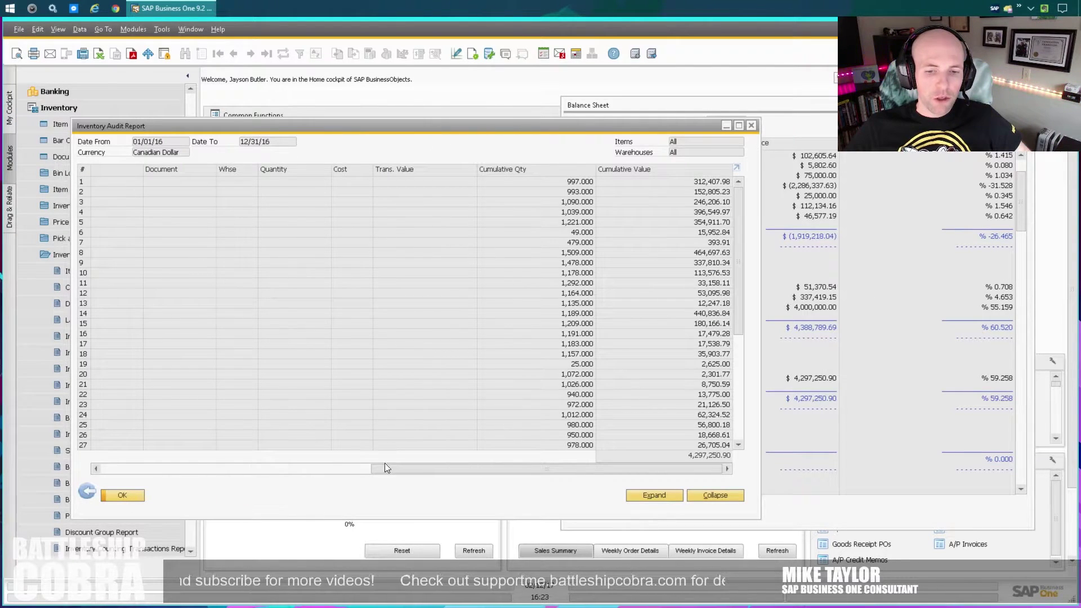
pyautogui.moveTo(384, 467); pyautogui.dragTo(114, 467)
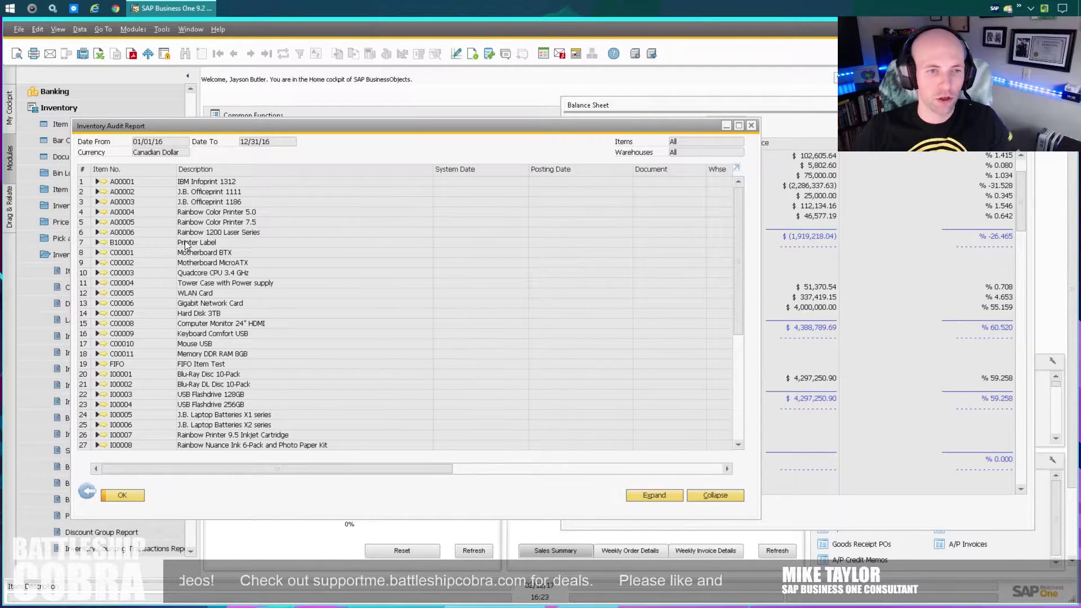
# - Open the Chart of Accounts and view 13500000 Inventories of Finished Goods, balance 4,297,554.59
pyautogui.click(133, 29)
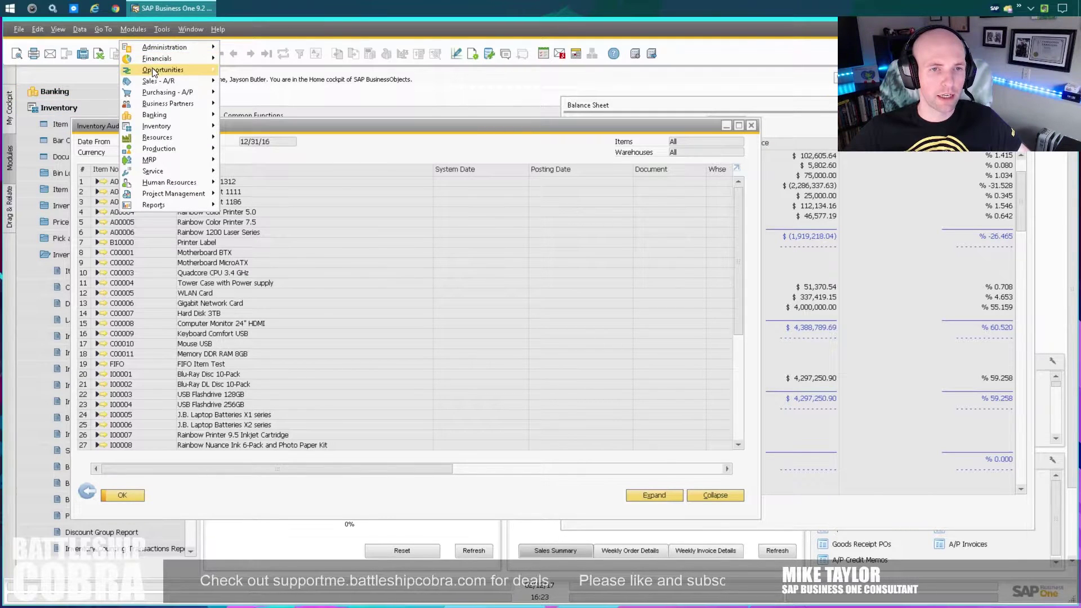
pyautogui.moveTo(157, 58)
pyautogui.click(259, 58)
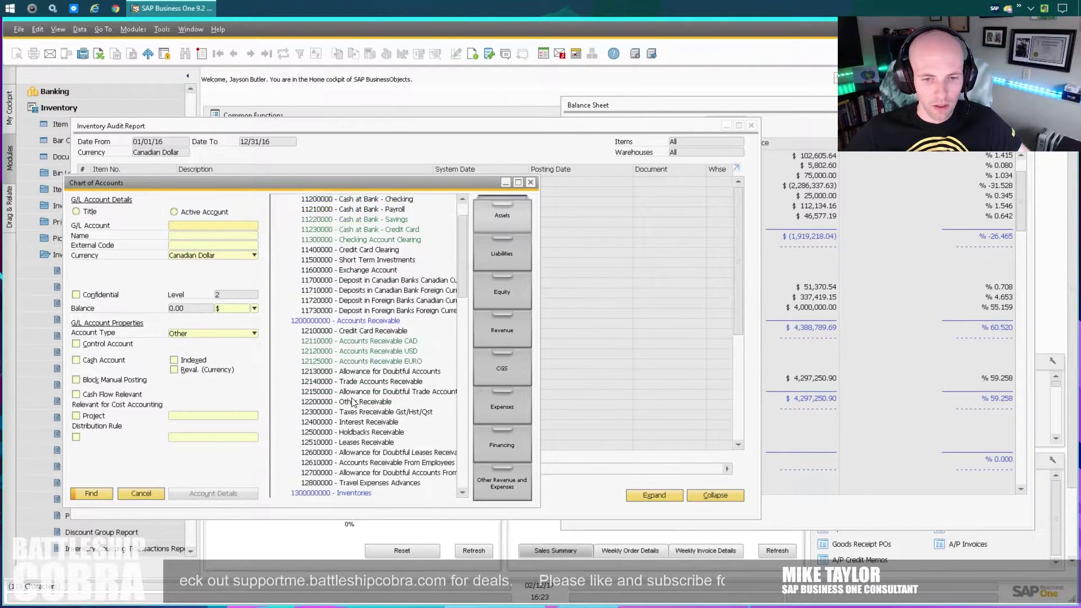
pyautogui.scroll(-3, 353, 401)
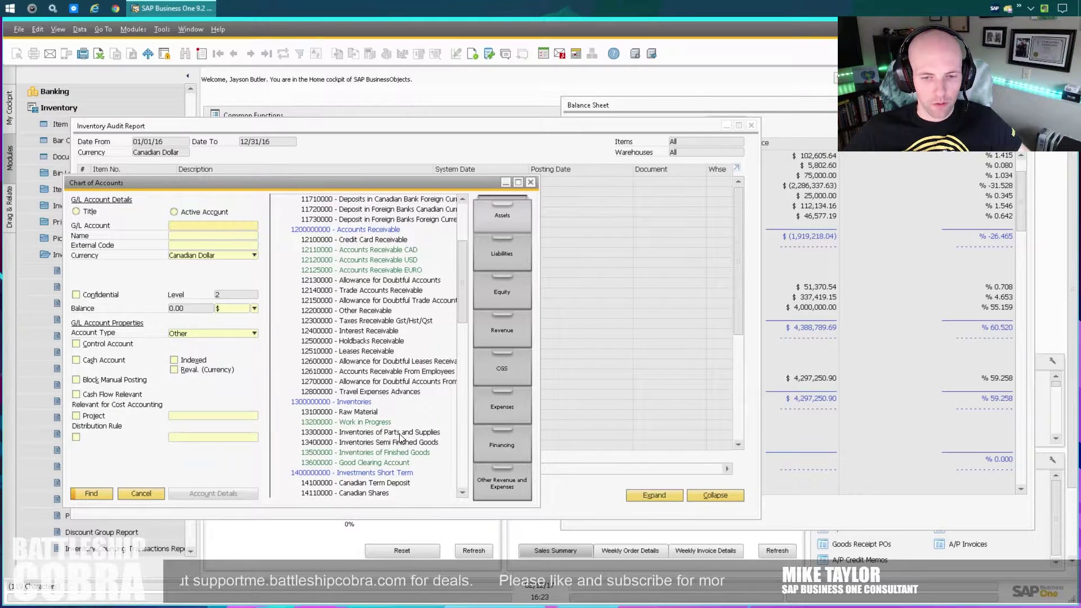
pyautogui.click(393, 454)
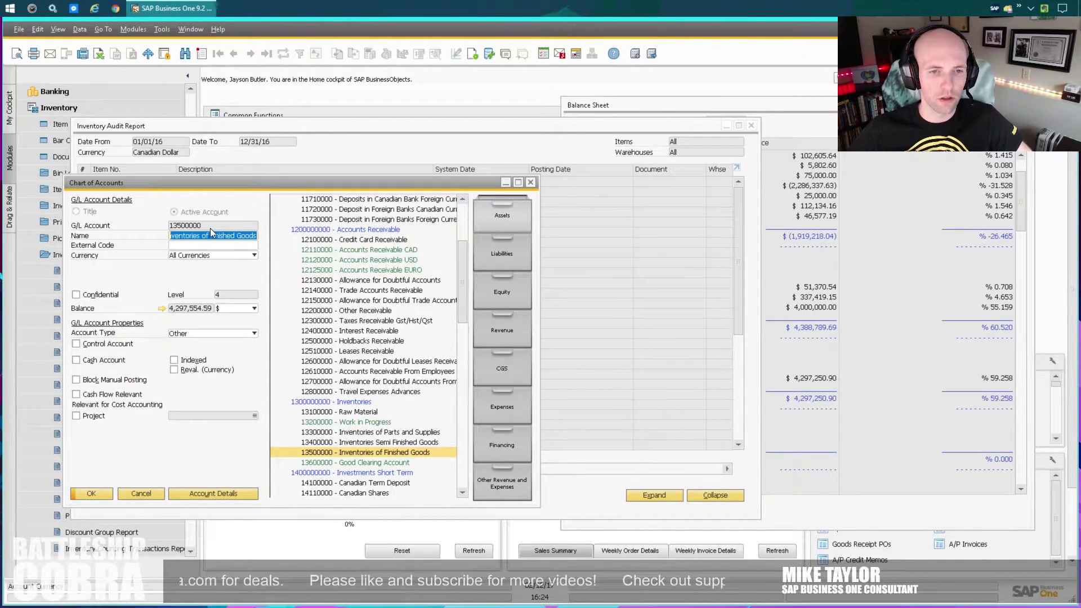
# - Close the Chart of Accounts and go back to the Inventory Audit Report selection criteria
pyautogui.moveTo(229, 184); pyautogui.dragTo(212, 188)
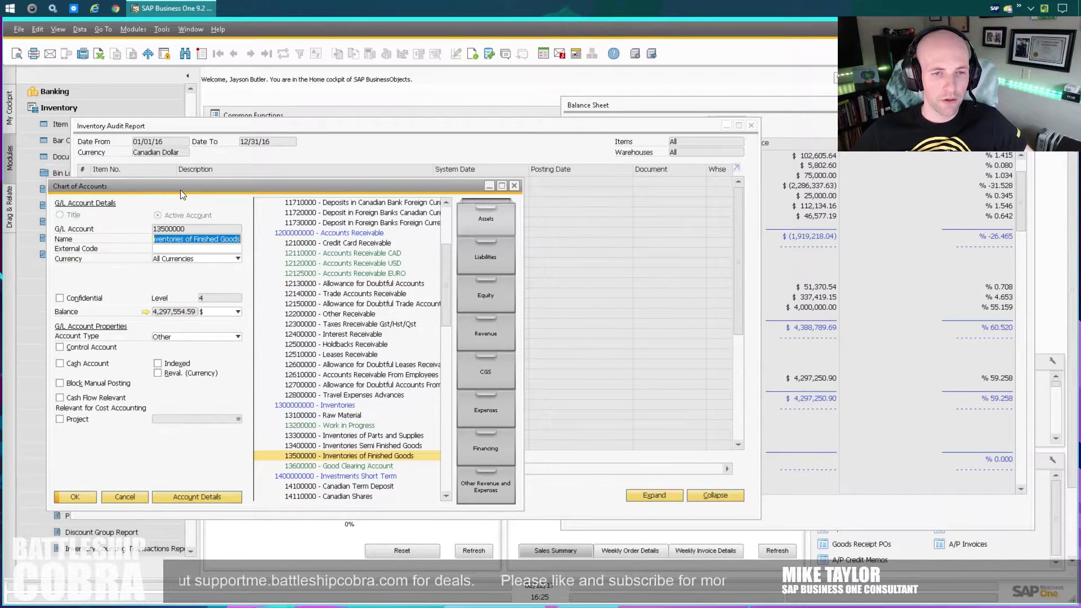
pyautogui.click(166, 238)
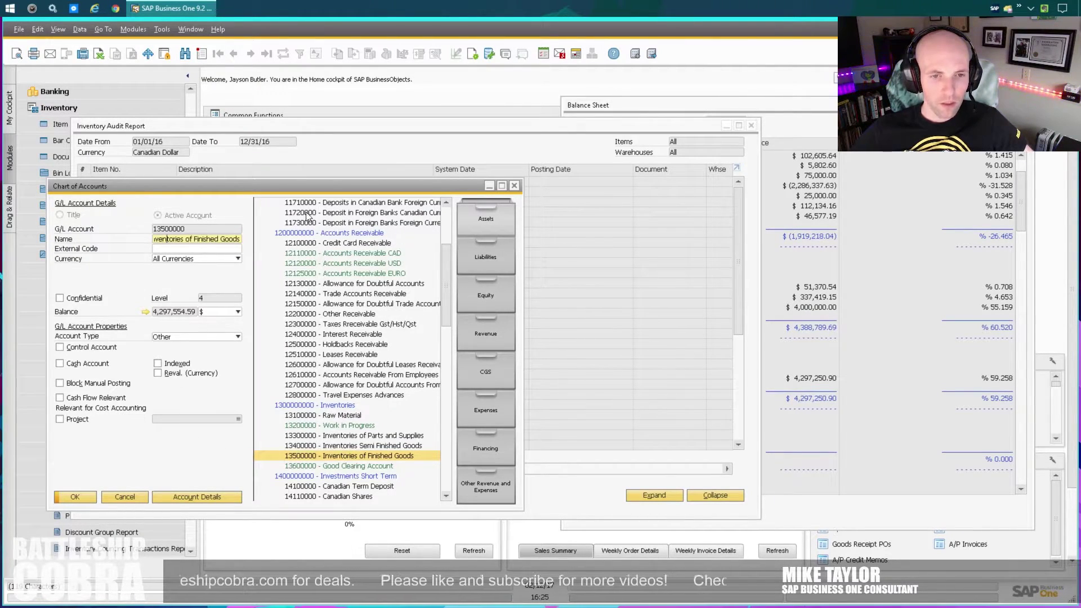
pyautogui.click(515, 186)
pyautogui.moveTo(265, 468); pyautogui.dragTo(693, 469)
pyautogui.click(88, 491)
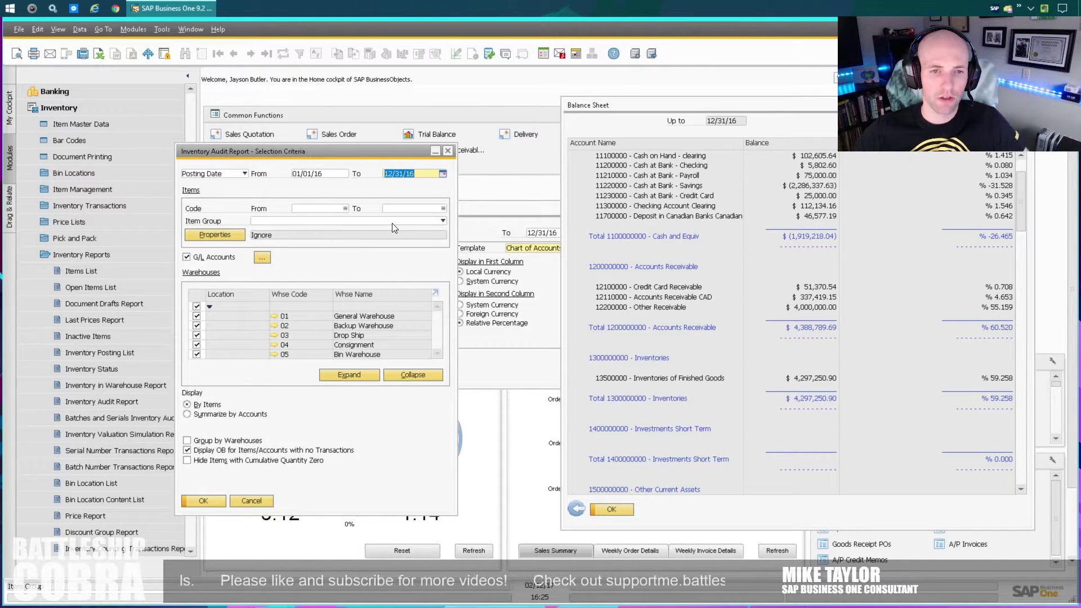
# - Close the audit criteria and open Period-End Closing under Administration > Utilities
pyautogui.click(368, 154)
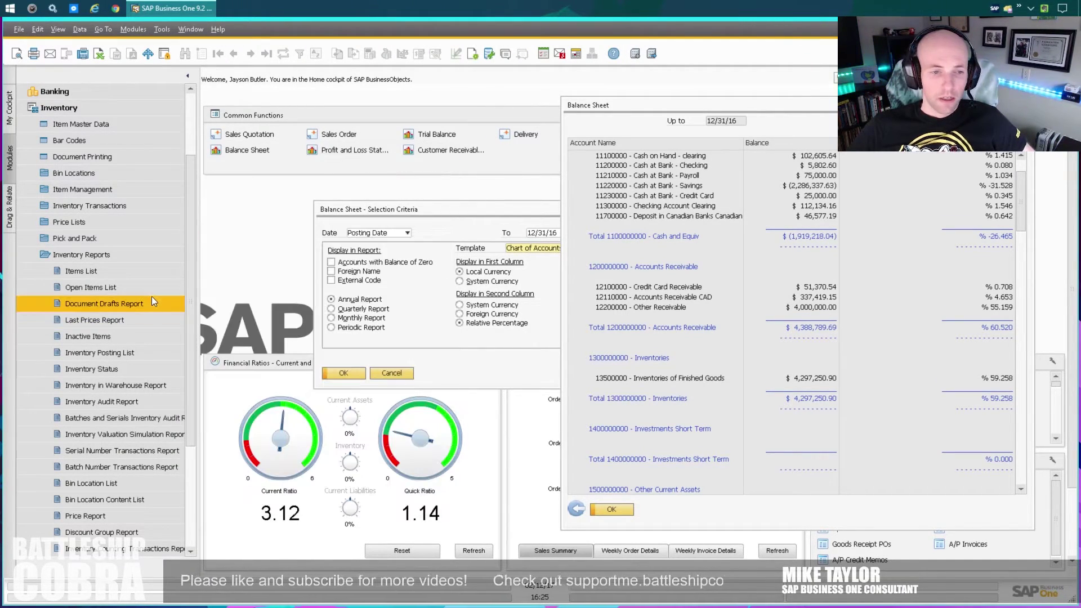
pyautogui.click(57, 256)
pyautogui.click(66, 204)
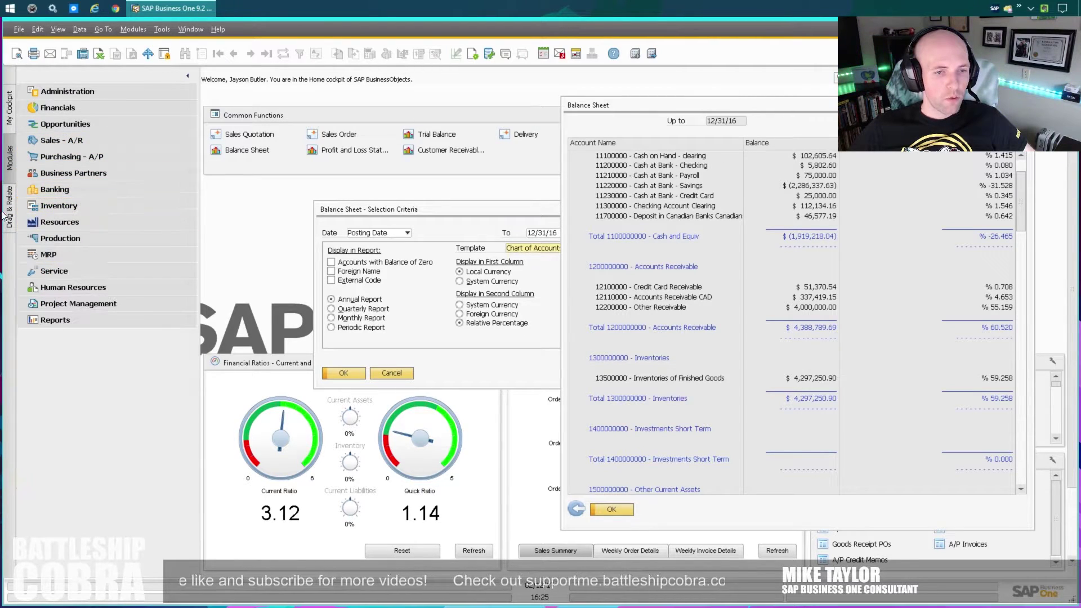
pyautogui.click(74, 106)
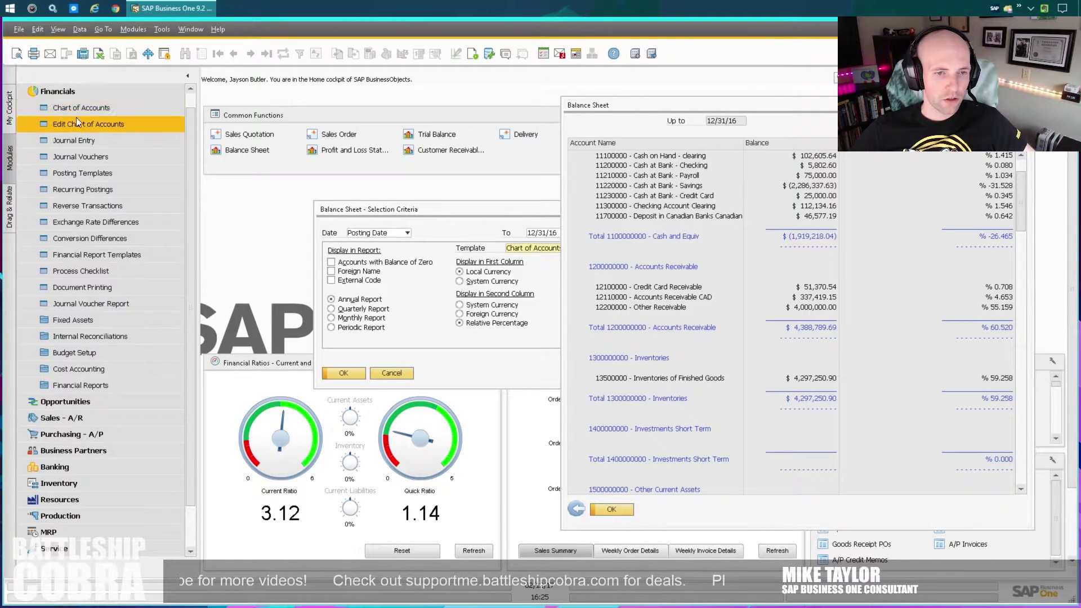
pyautogui.click(72, 107)
pyautogui.click(63, 91)
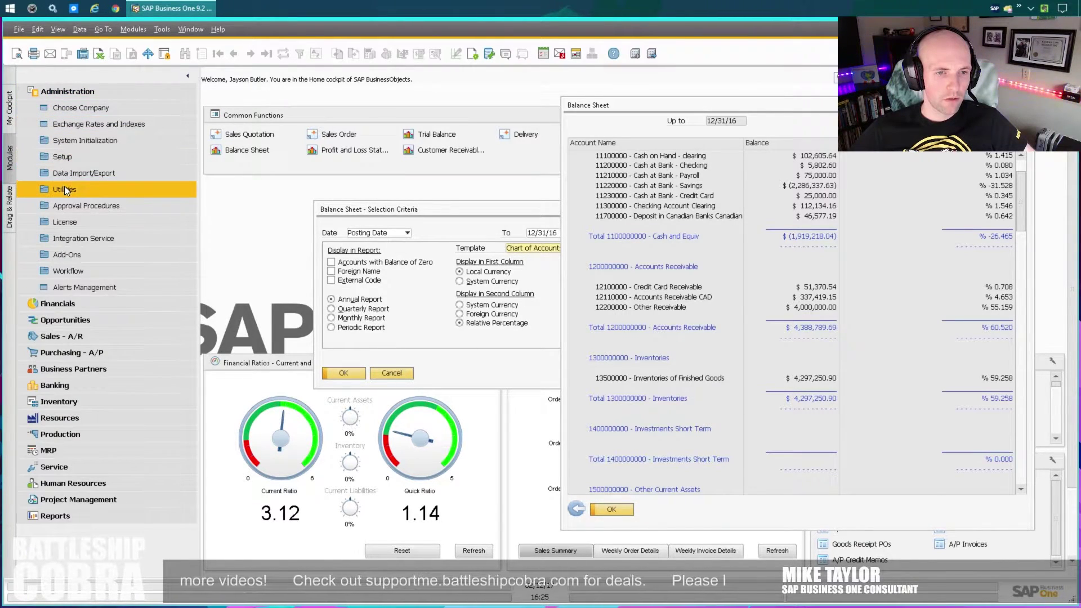
pyautogui.click(64, 189)
pyautogui.click(85, 205)
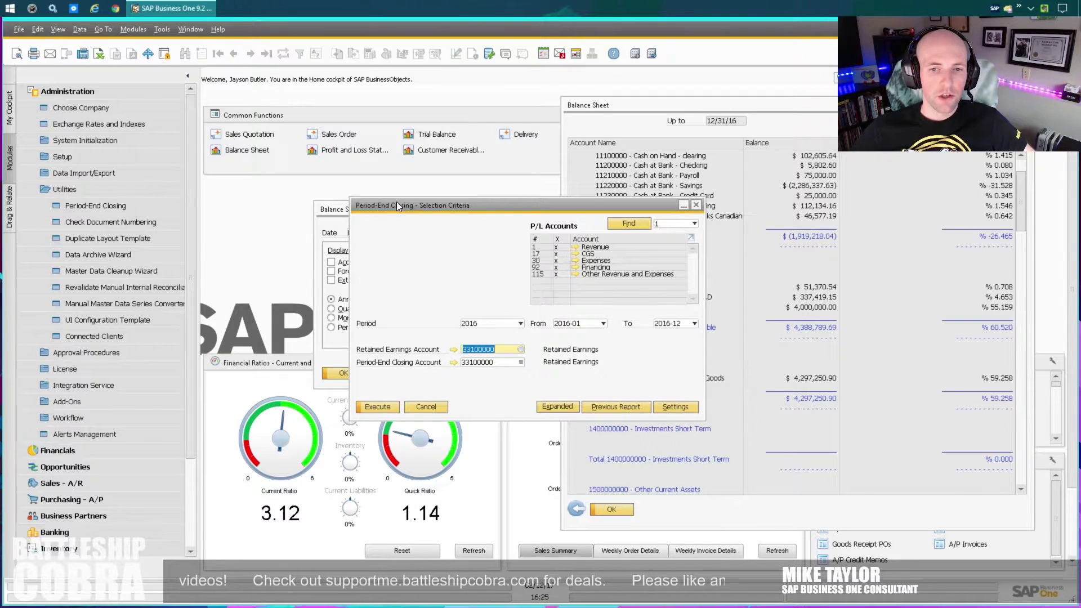
pyautogui.moveTo(397, 201); pyautogui.dragTo(231, 183)
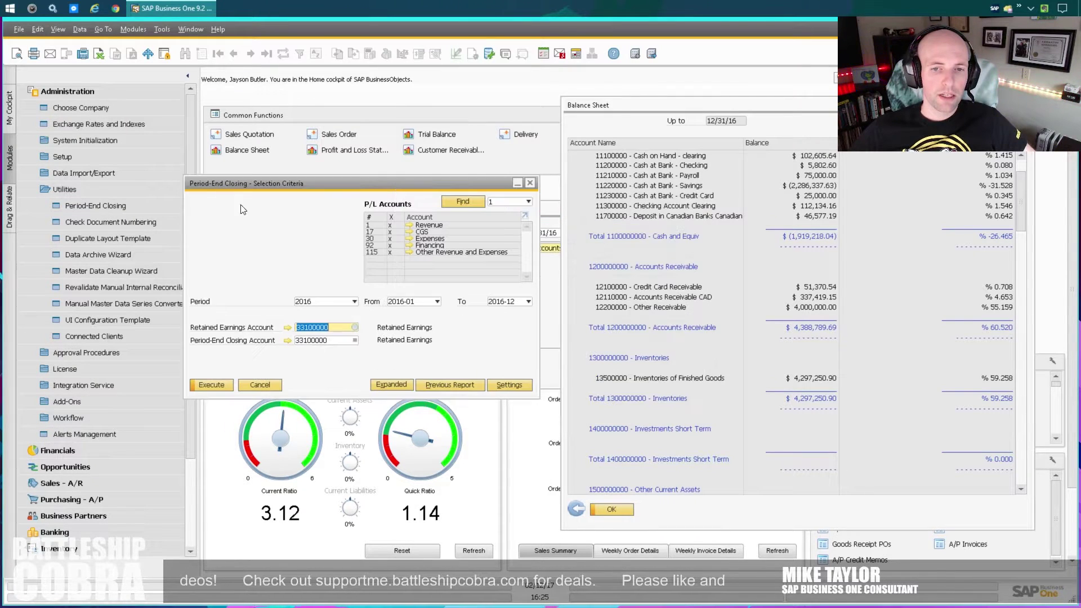
# - Set periods 2016-01 to 2016-12 with closing account 33200000 and execute
pyautogui.click(409, 304)
pyautogui.click(407, 312)
pyautogui.click(501, 303)
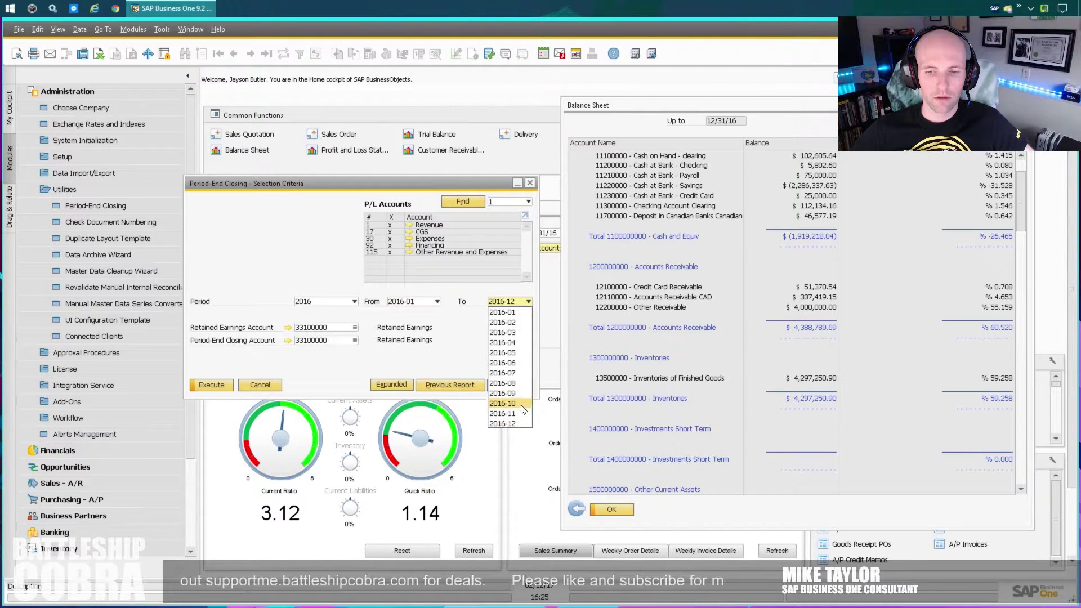
pyautogui.click(509, 423)
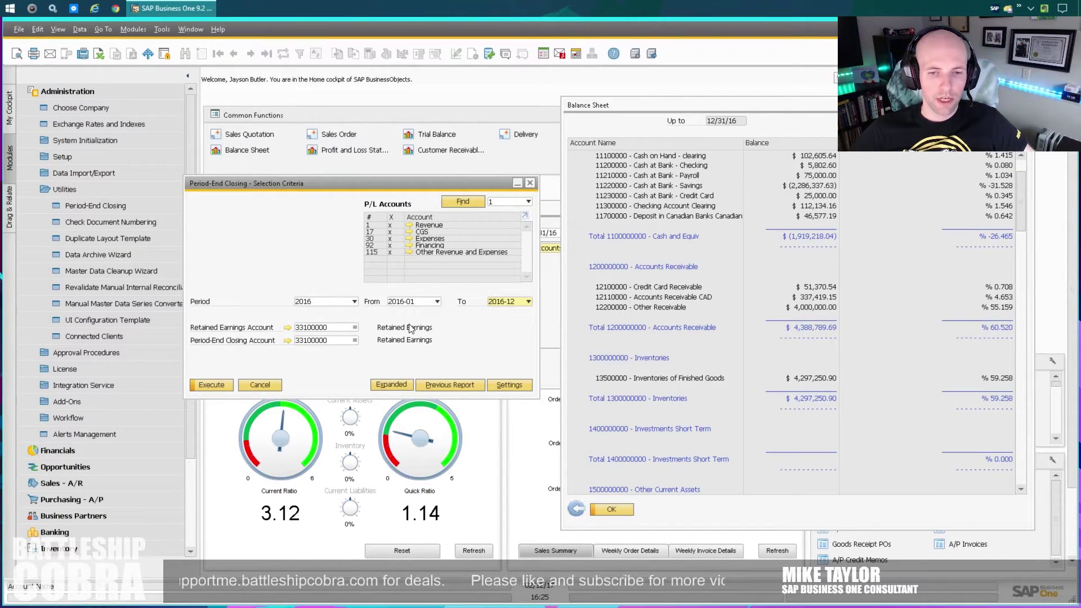
pyautogui.doubleClick(312, 340)
pyautogui.write('33200000')
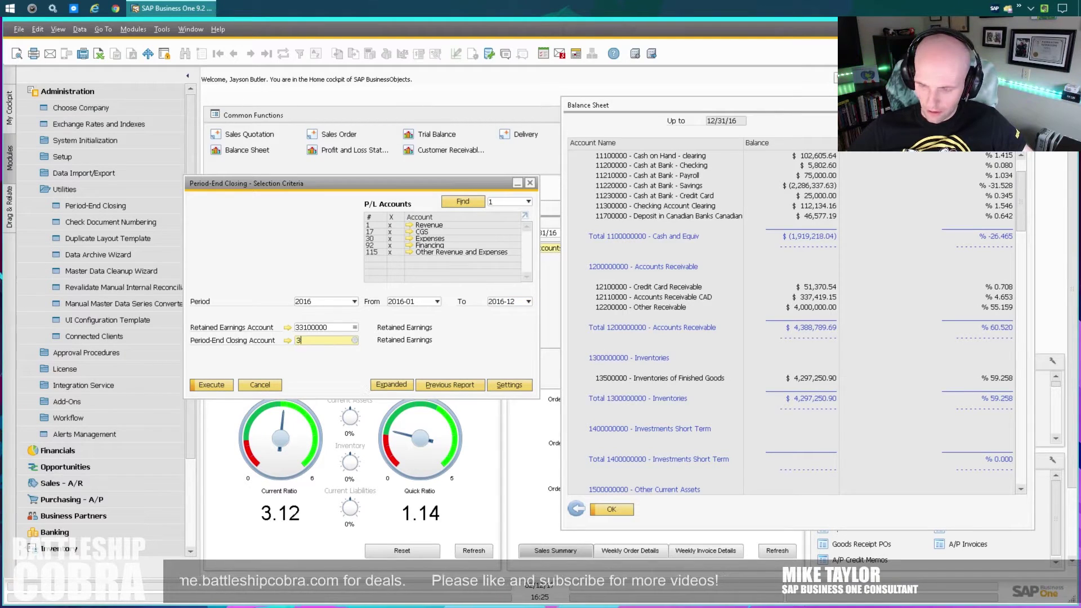
pyautogui.press('Tab')
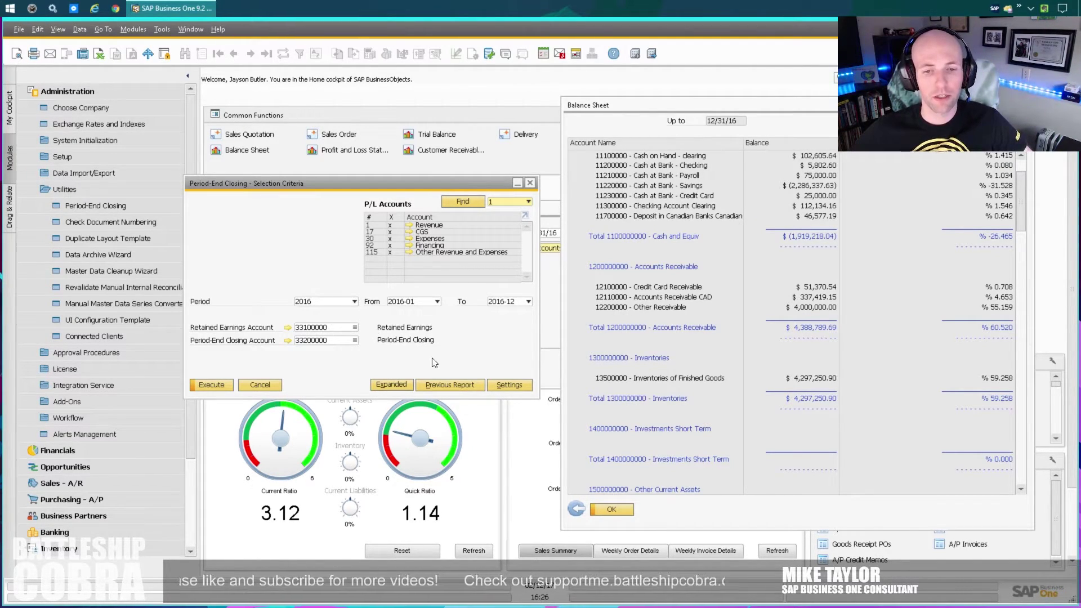
pyautogui.click(212, 386)
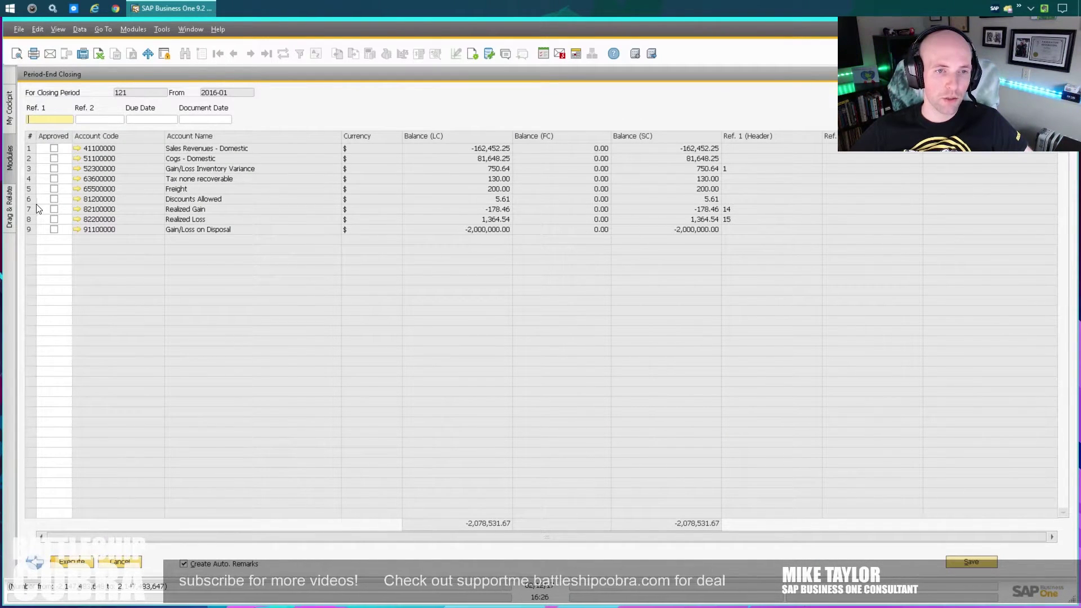
# - Approve all nine P/L accounts, then cancel and re-execute the period-end closing
pyautogui.doubleClick(54, 136)
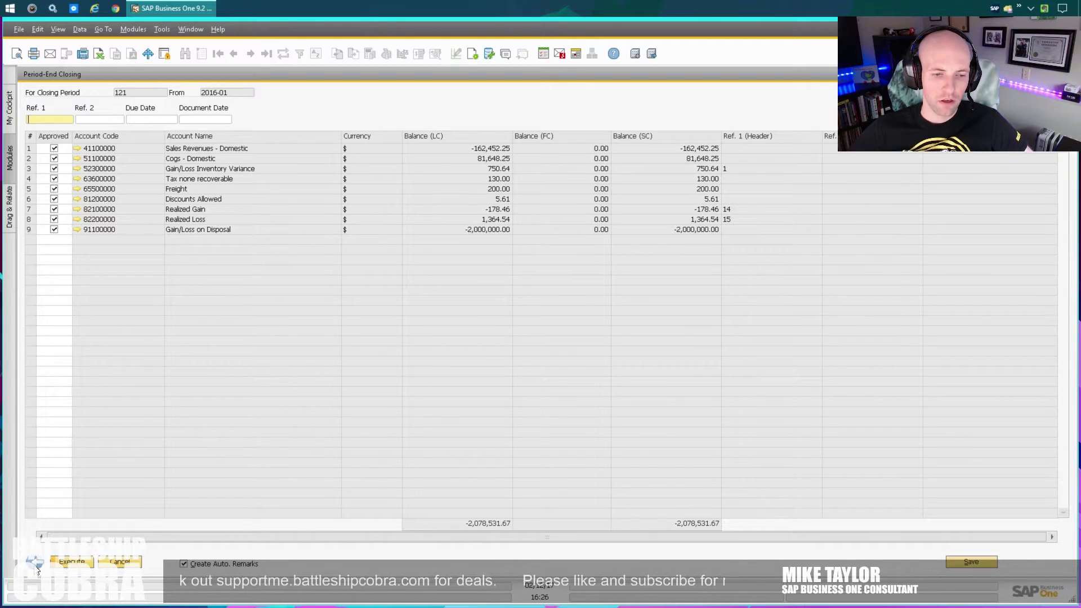
pyautogui.click(72, 561)
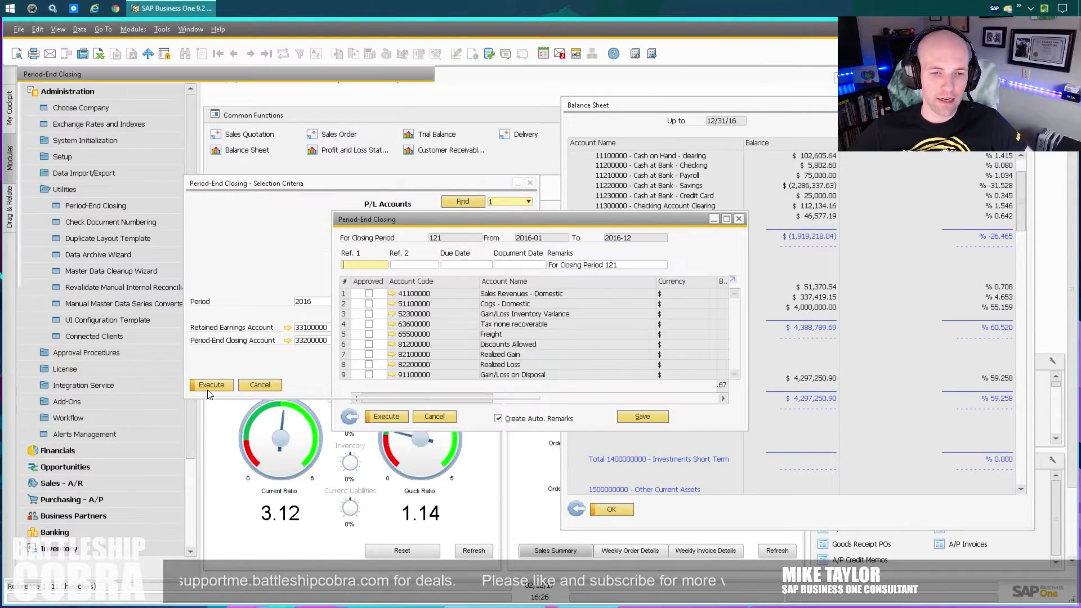
pyautogui.click(211, 387)
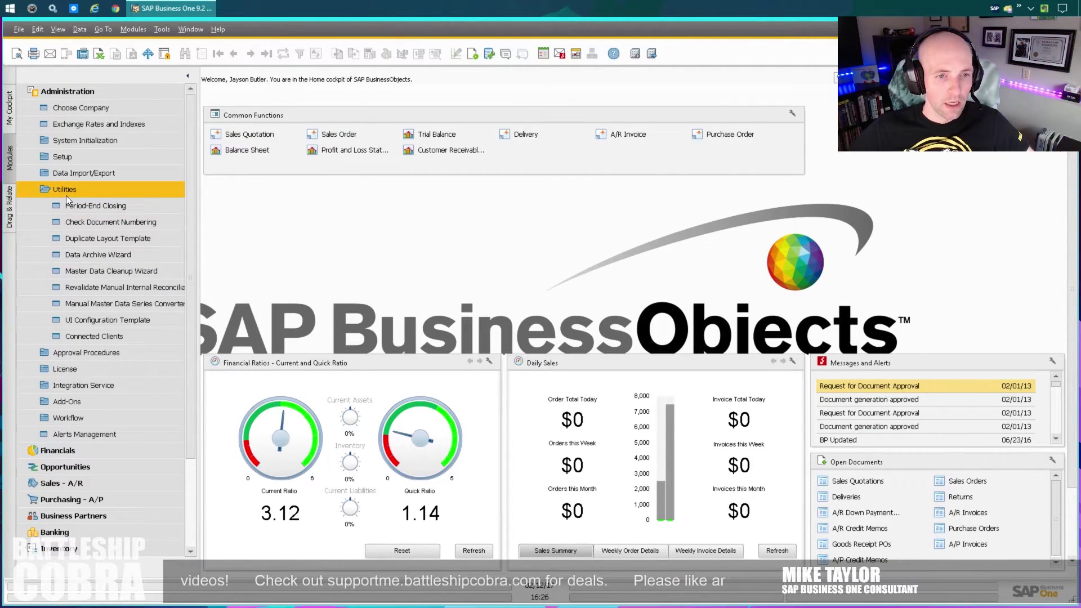
# - Open the Posting Periods list under Administration > System Initialization
pyautogui.click(66, 192)
pyautogui.click(76, 95)
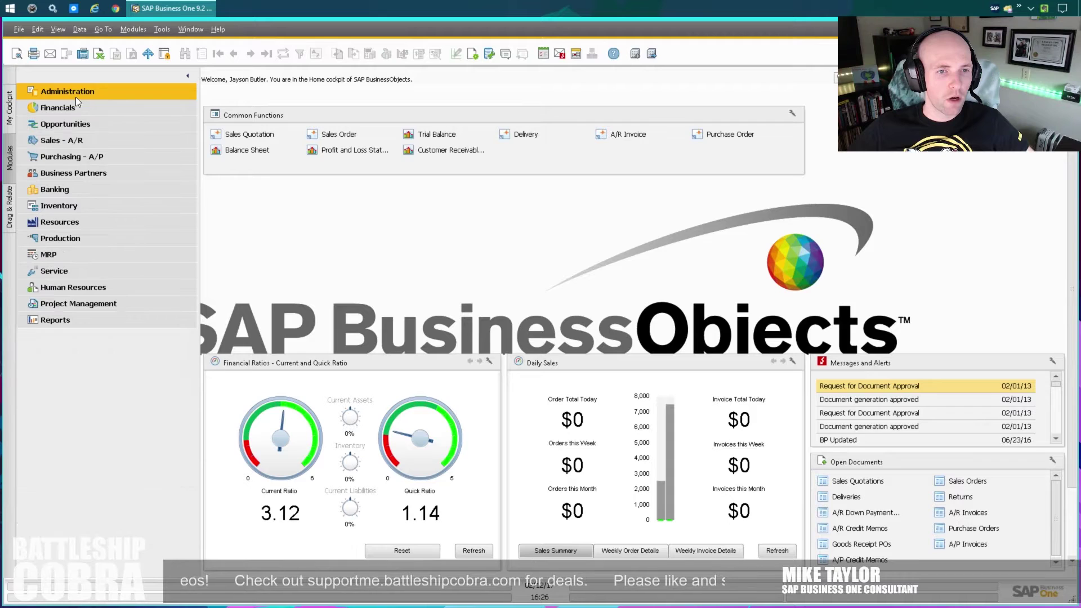
pyautogui.click(55, 92)
pyautogui.click(80, 140)
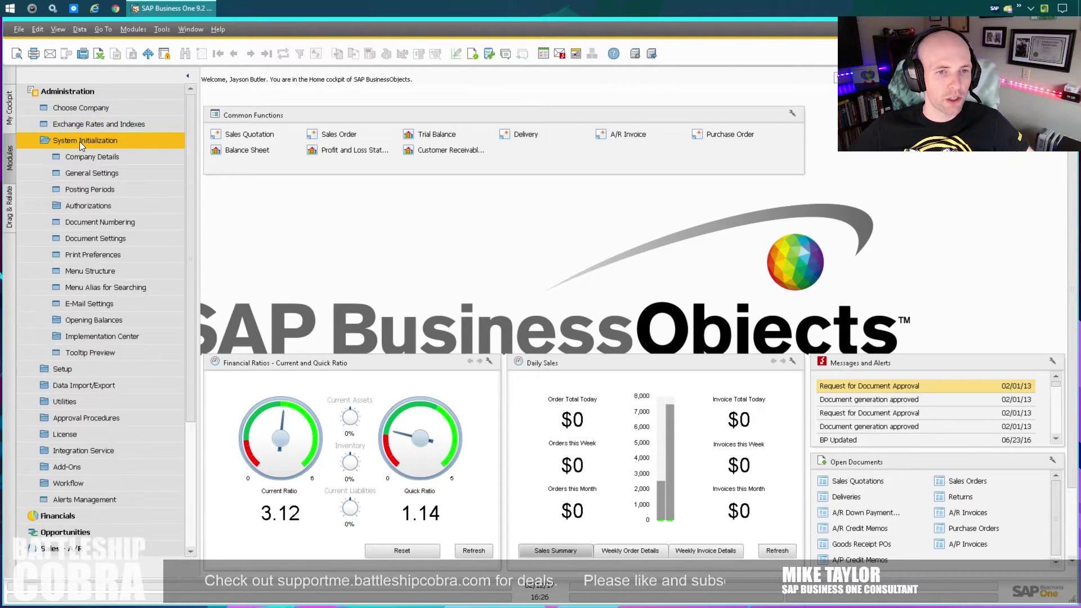
pyautogui.click(112, 190)
pyautogui.moveTo(417, 200); pyautogui.dragTo(407, 137)
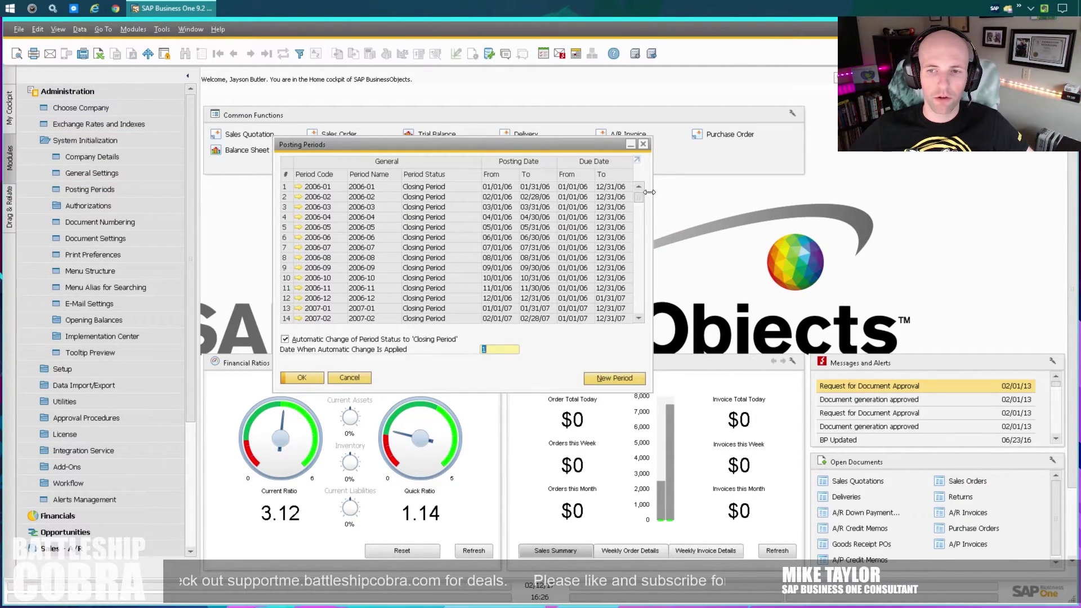
pyautogui.moveTo(638, 198); pyautogui.dragTo(639, 309)
pyautogui.scroll(4, 403, 246)
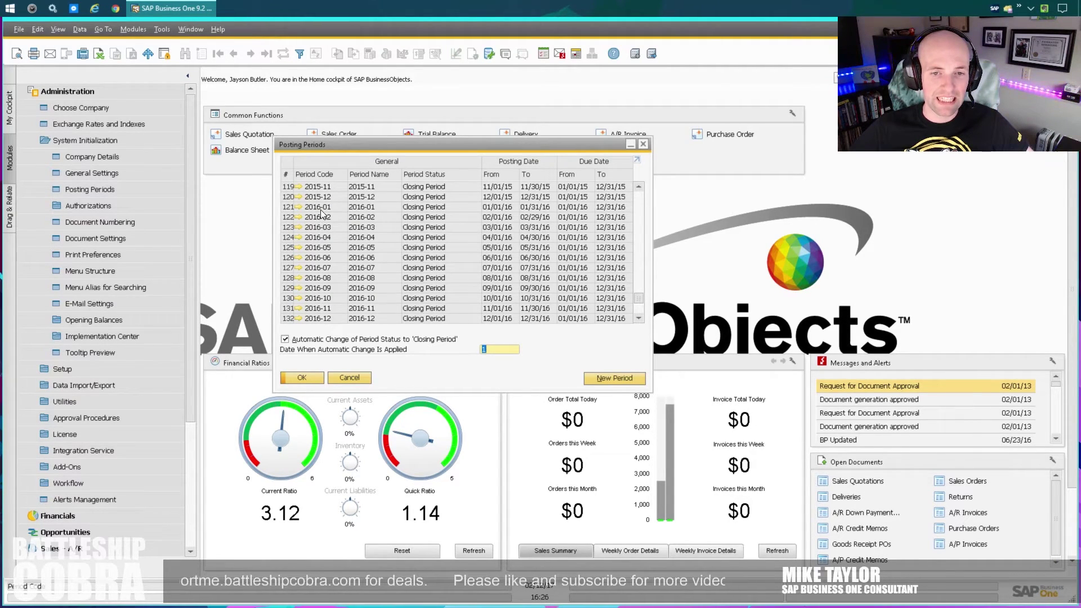
# - Lock posting period 2016-01, update it, and close the periods list
pyautogui.click(299, 207)
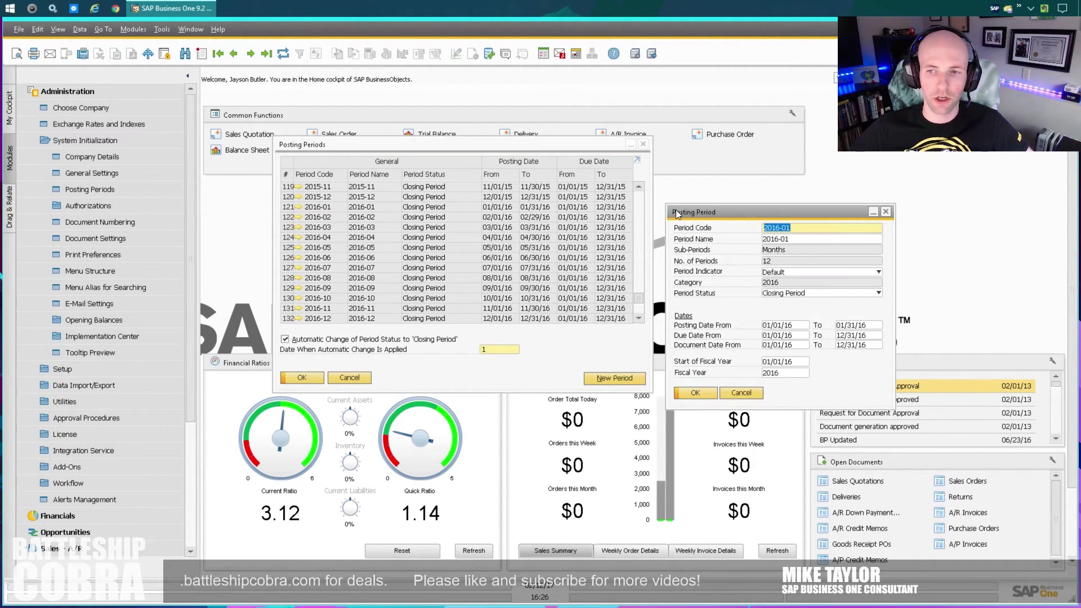
pyautogui.moveTo(678, 213); pyautogui.dragTo(466, 149)
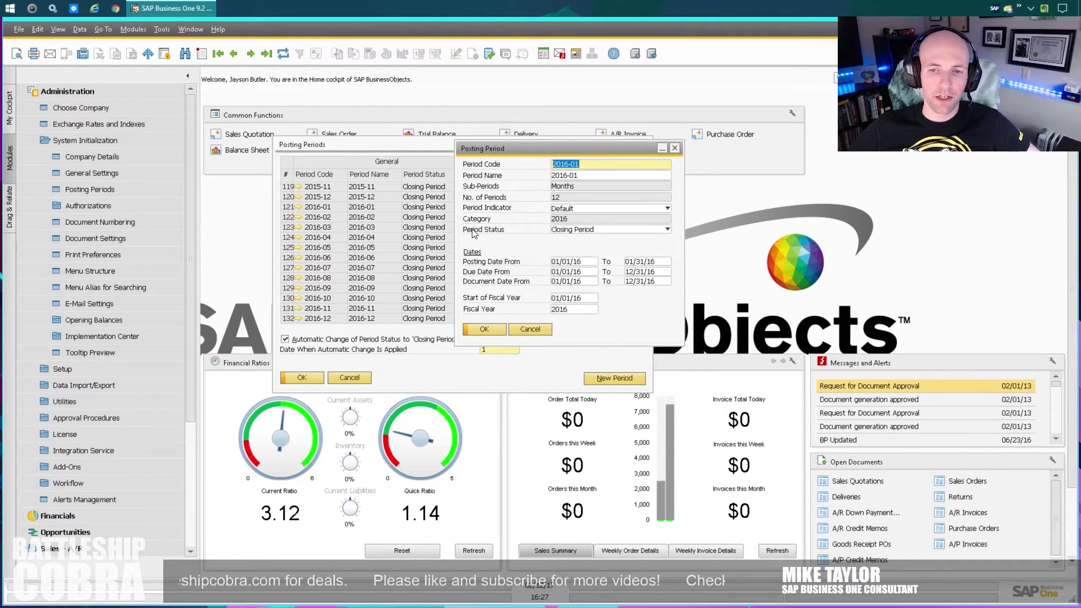
pyautogui.click(573, 231)
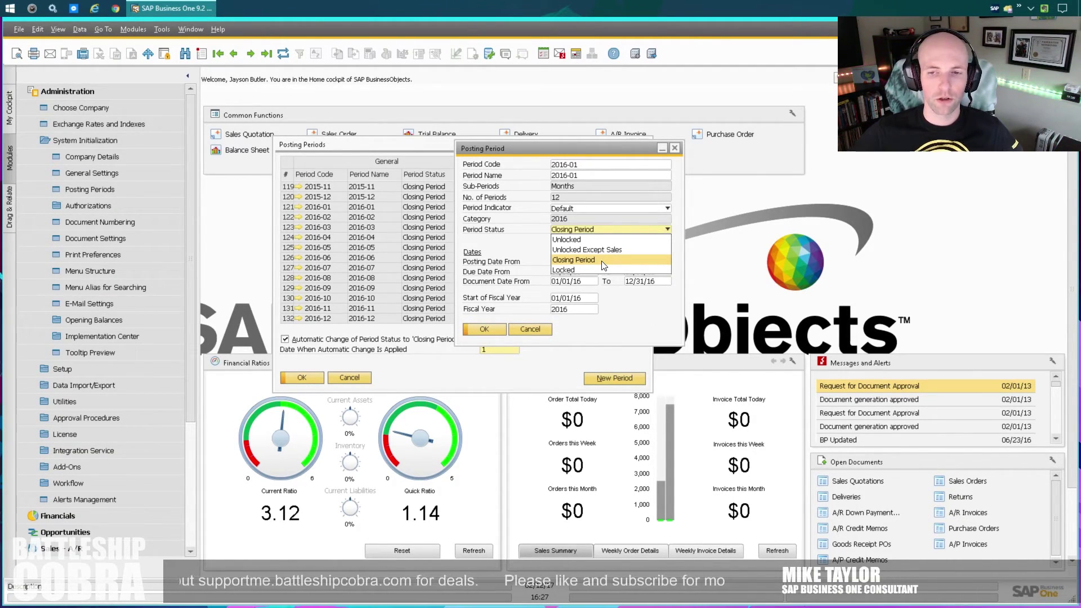
pyautogui.click(582, 270)
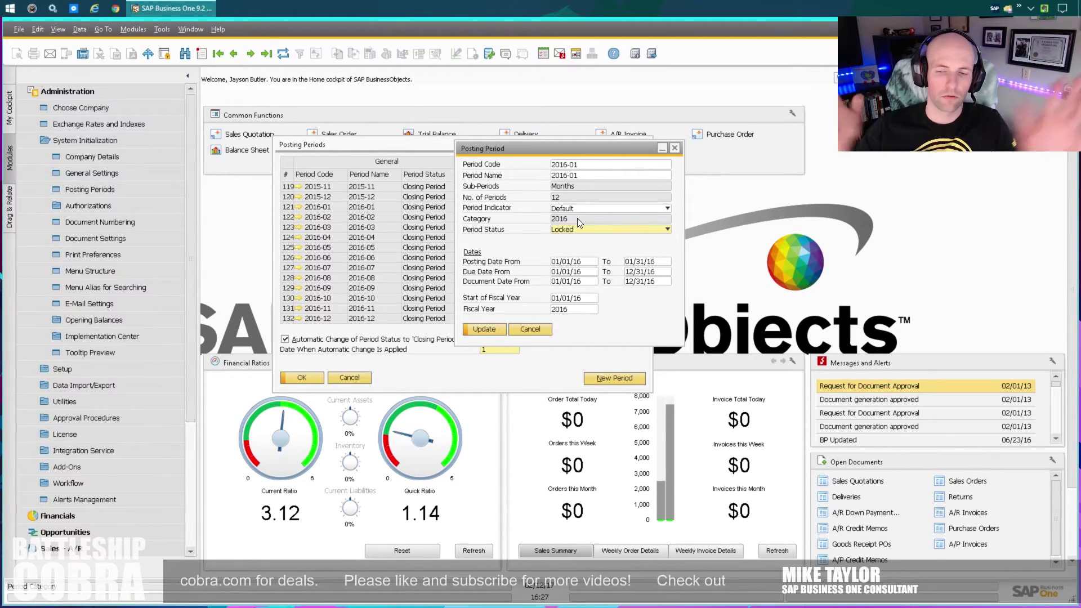
pyautogui.press('Return')
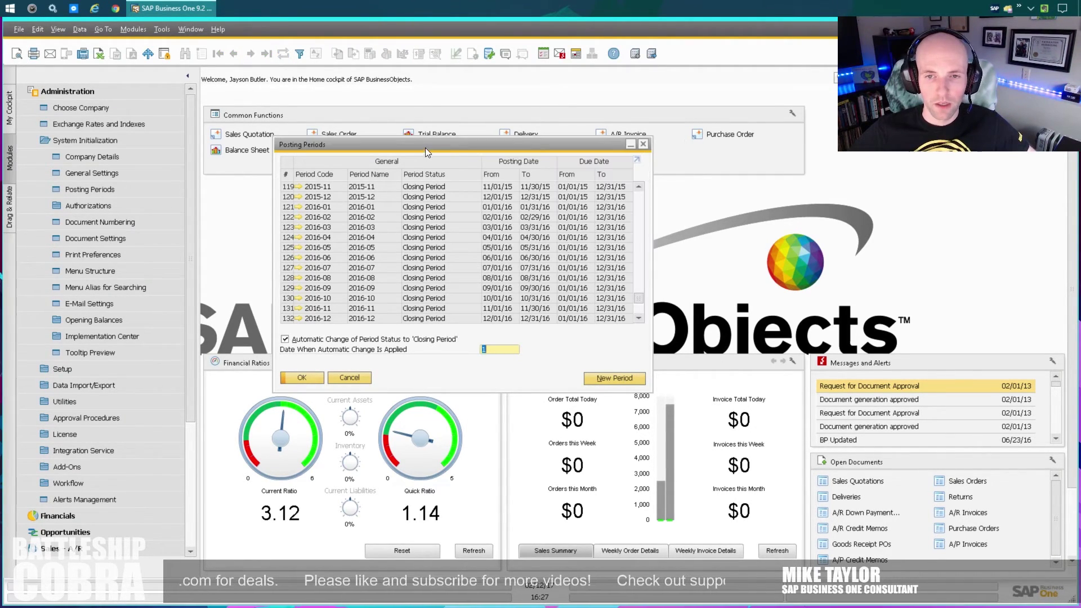
pyautogui.press('Return')
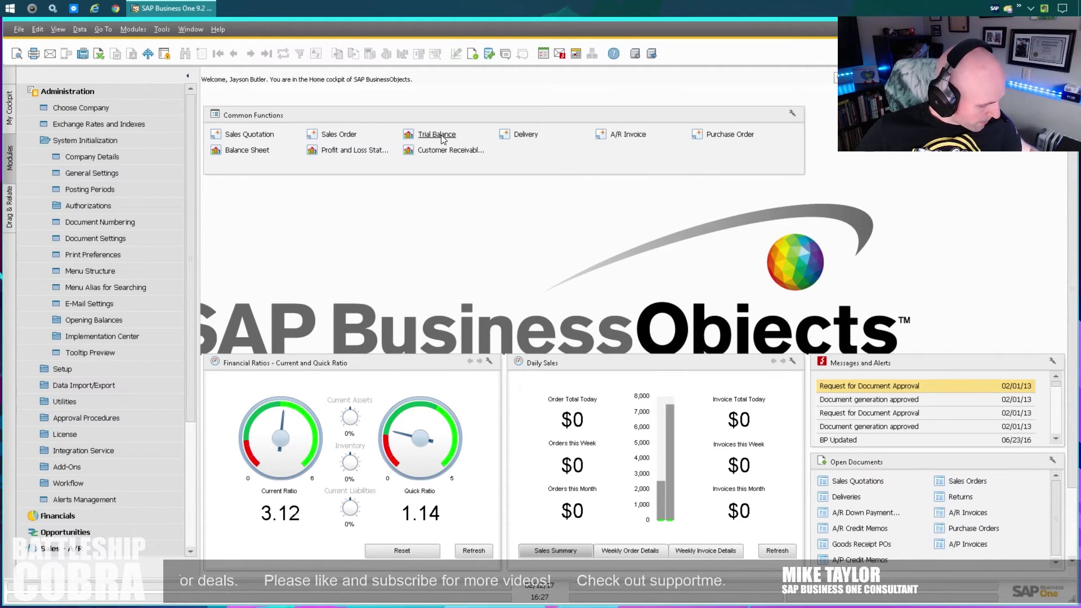